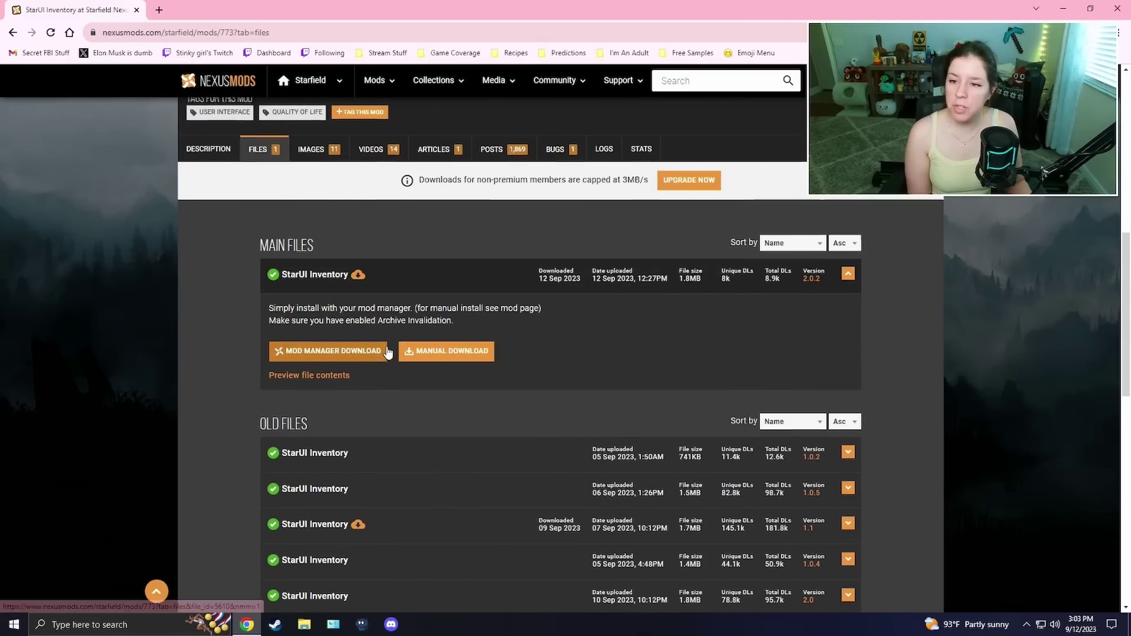
Scroll through the StarUI Inventory Files tab on Nexus Mods to review the downloads.
{"action": "scroll", "coordinate": [447, 354], "scroll_direction": "up", "scroll_amount": 2}
{"action": "scroll", "coordinate": [354, 412], "scroll_direction": "down", "scroll_amount": 1}
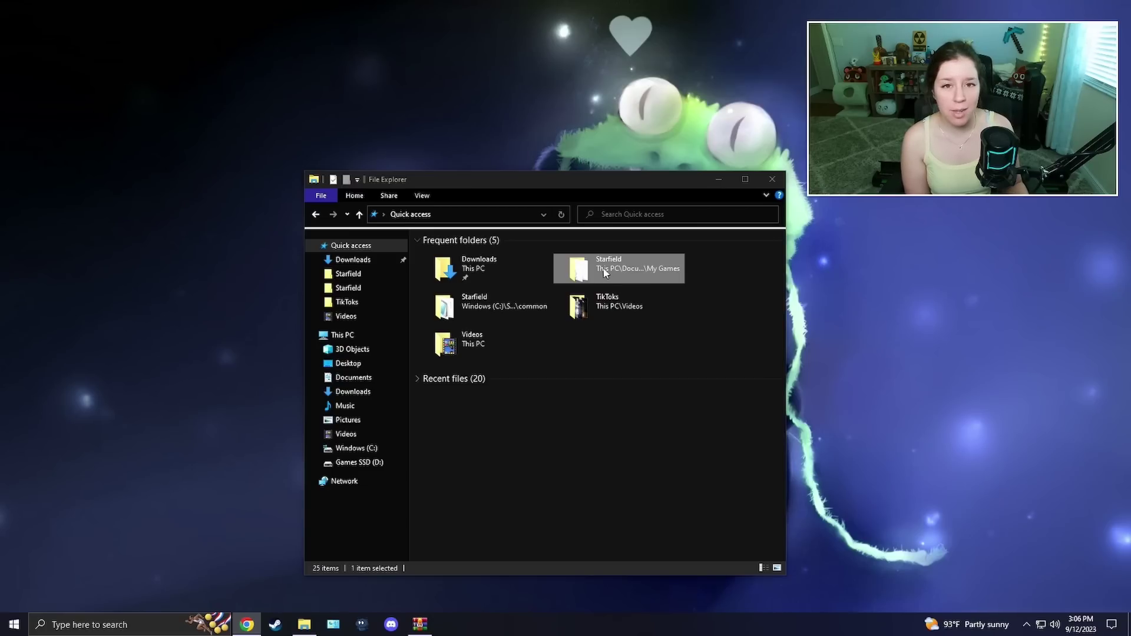
Open the Starfield folder under My Games and create a new text document there.
{"action": "double_click", "coordinate": [635, 268]}
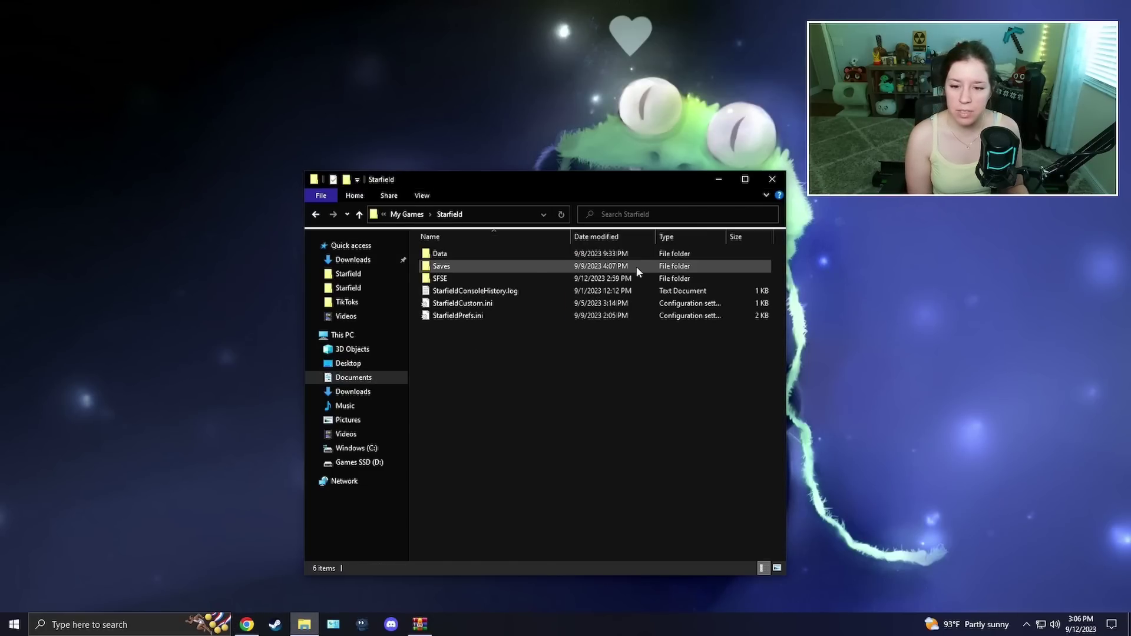
{"action": "left_click", "coordinate": [486, 308]}
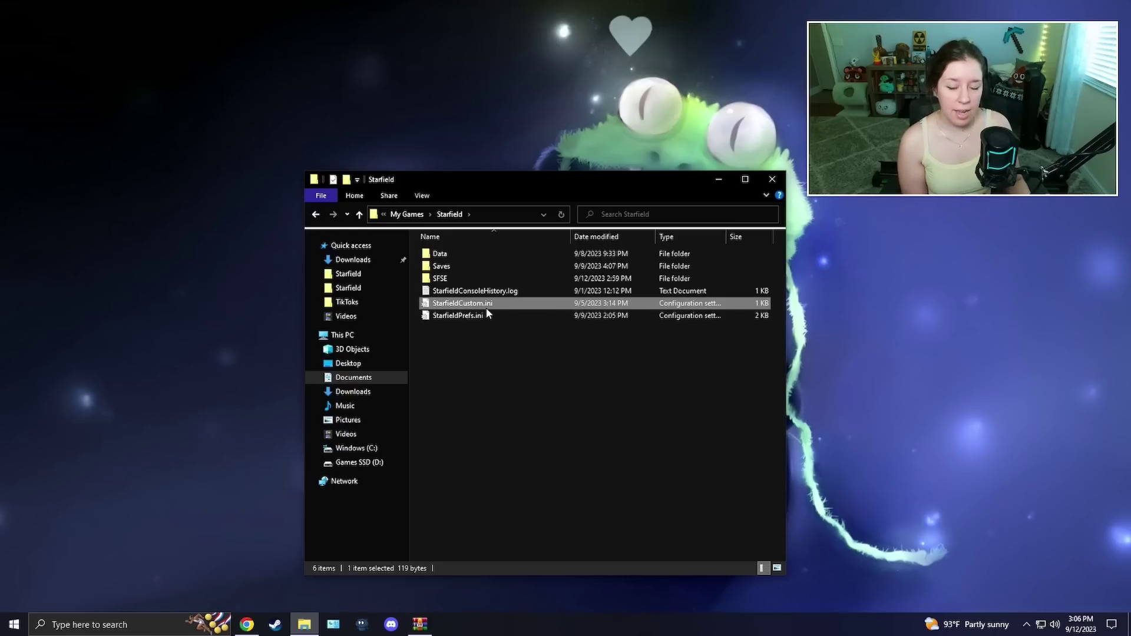
{"action": "left_click", "coordinate": [486, 347]}
{"action": "right_click", "coordinate": [486, 355]}
{"action": "right_click", "coordinate": [465, 347]}
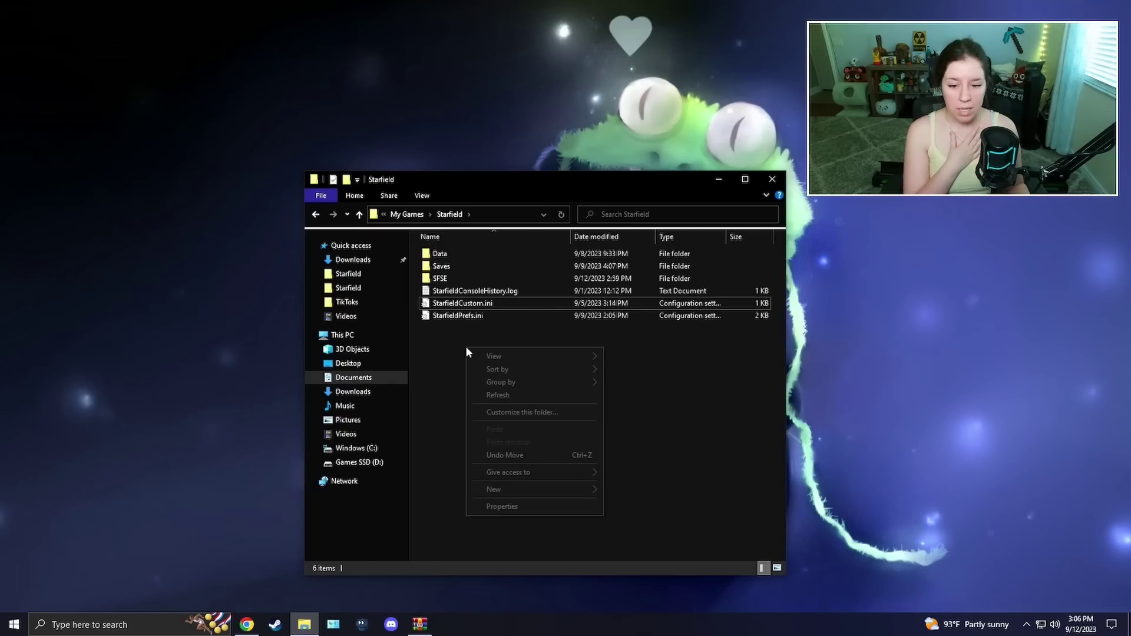
{"action": "mouse_move", "coordinate": [525, 493]}
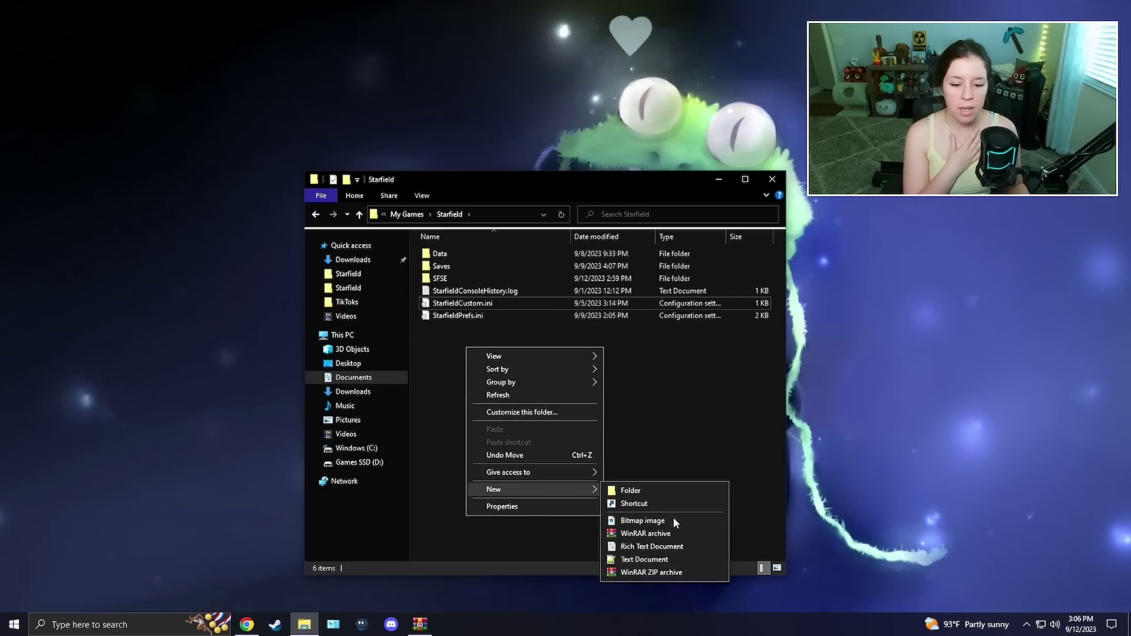
{"action": "left_click", "coordinate": [680, 560]}
Rename the new text document to StarfieldCustom.ini and confirm the extension change.
{"action": "type", "text": "sTARFIEL.txt"}
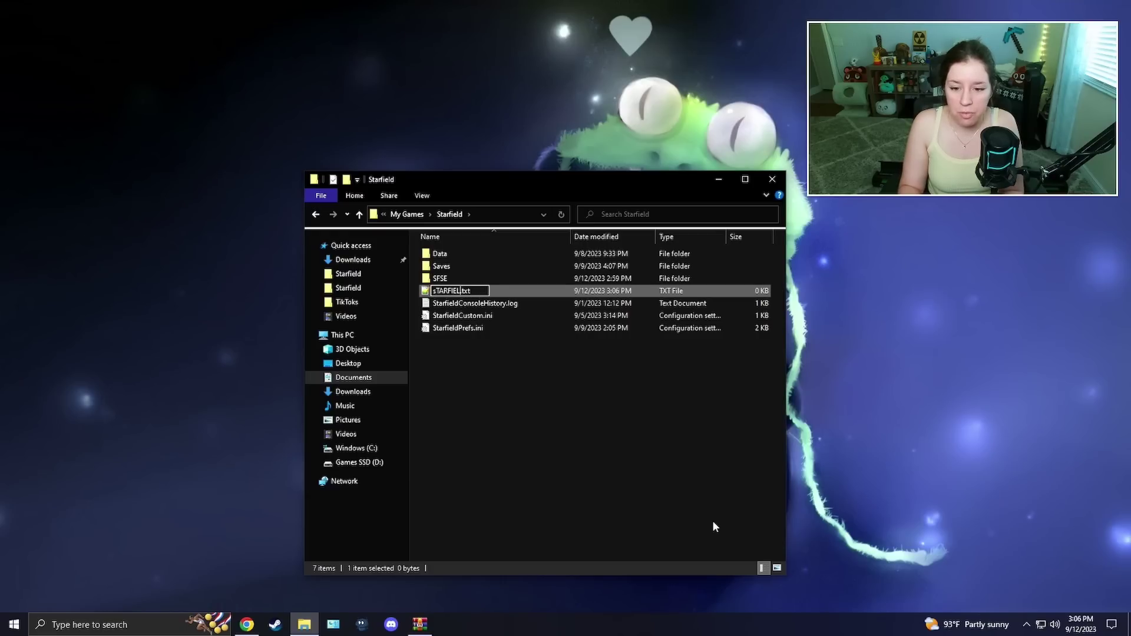
{"action": "key", "text": "BackSpace"}
{"action": "key", "text": "BackSpace"}
{"action": "key", "text": "BackSpace"}
{"action": "key", "text": "BackSpace"}
{"action": "key", "text": "BackSpace"}
{"action": "key", "text": "BackSpace"}
{"action": "key", "text": "BackSpace"}
{"action": "key", "text": "BackSpace"}
{"action": "type", "text": "StarfieldCu"}
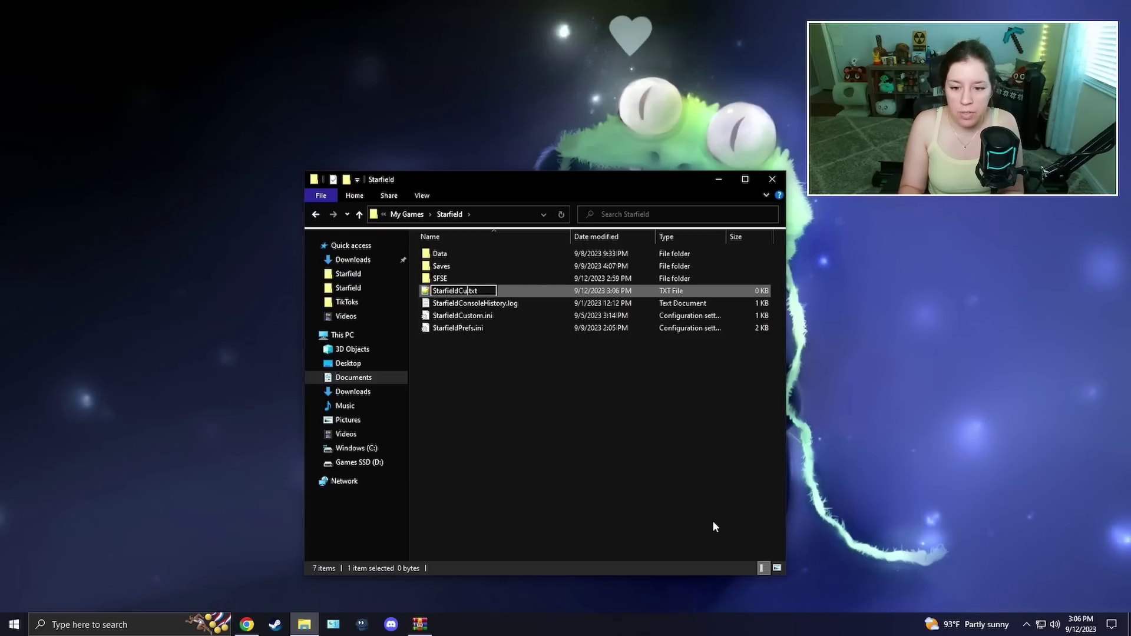
{"action": "type", "text": "stom"}
{"action": "key", "text": "BackSpace"}
{"action": "key", "text": "BackSpace"}
{"action": "key", "text": "BackSpace"}
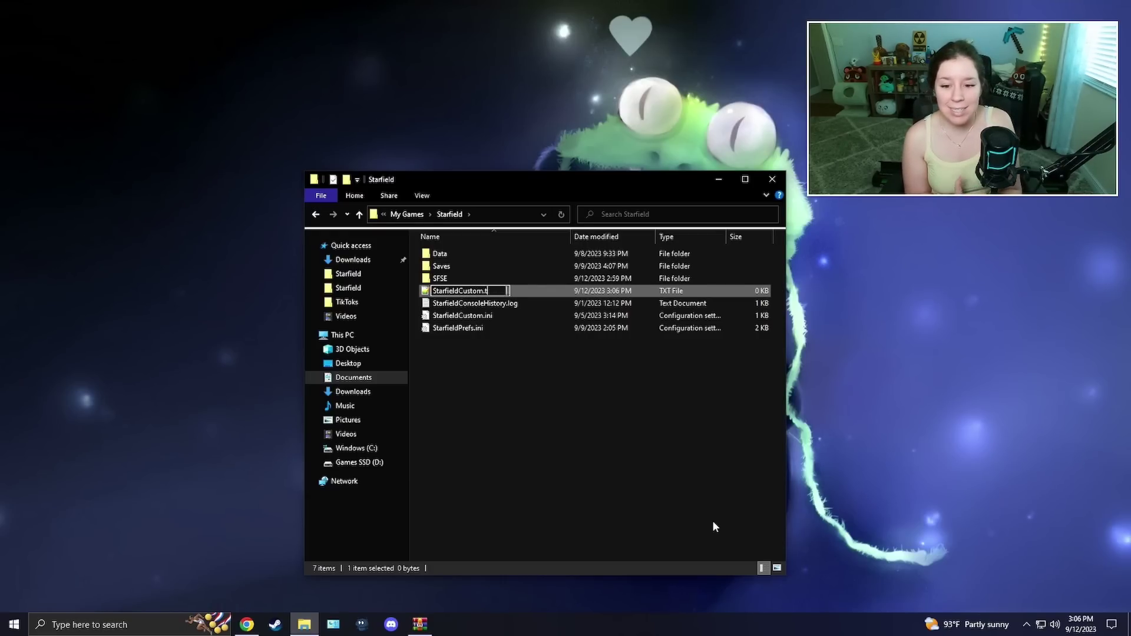
{"action": "type", "text": "i"}
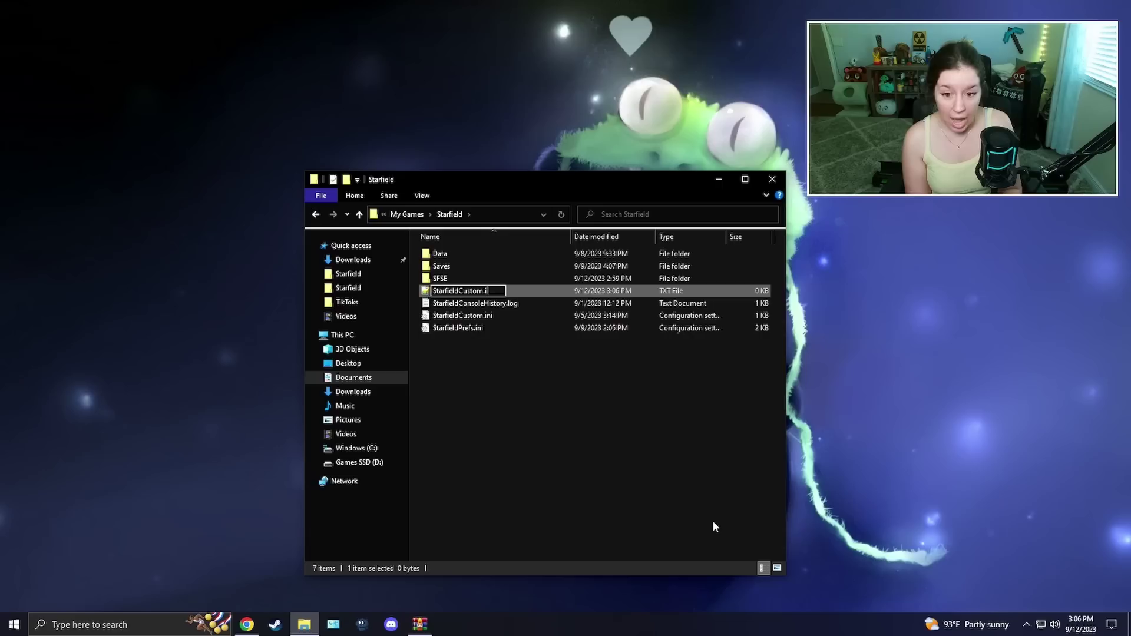
{"action": "type", "text": "ni"}
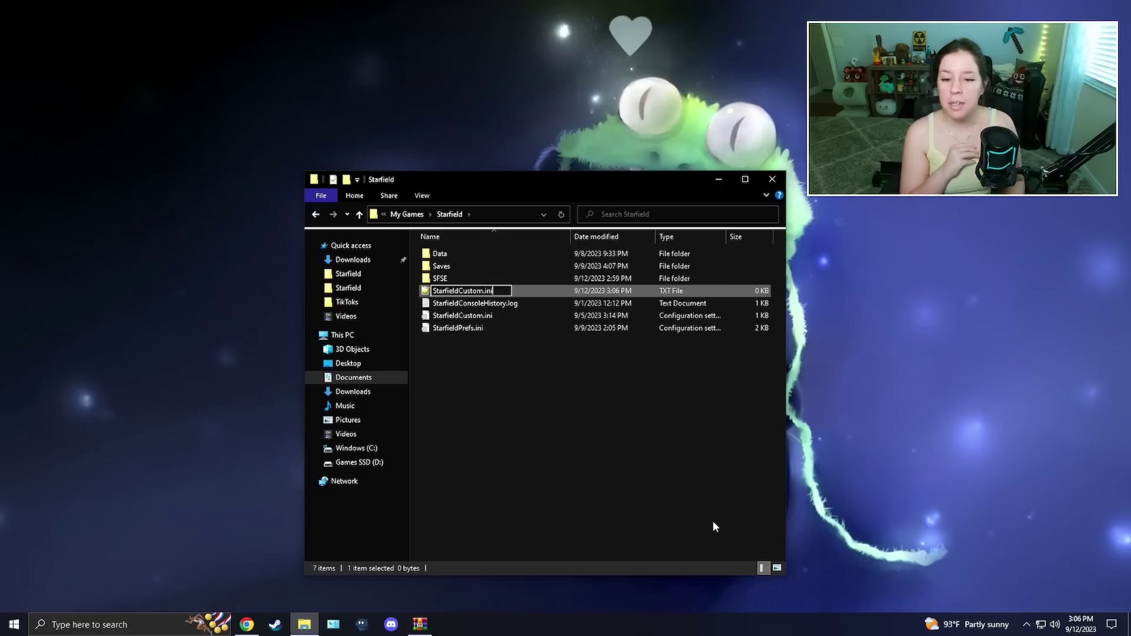
{"action": "key", "text": "Return"}
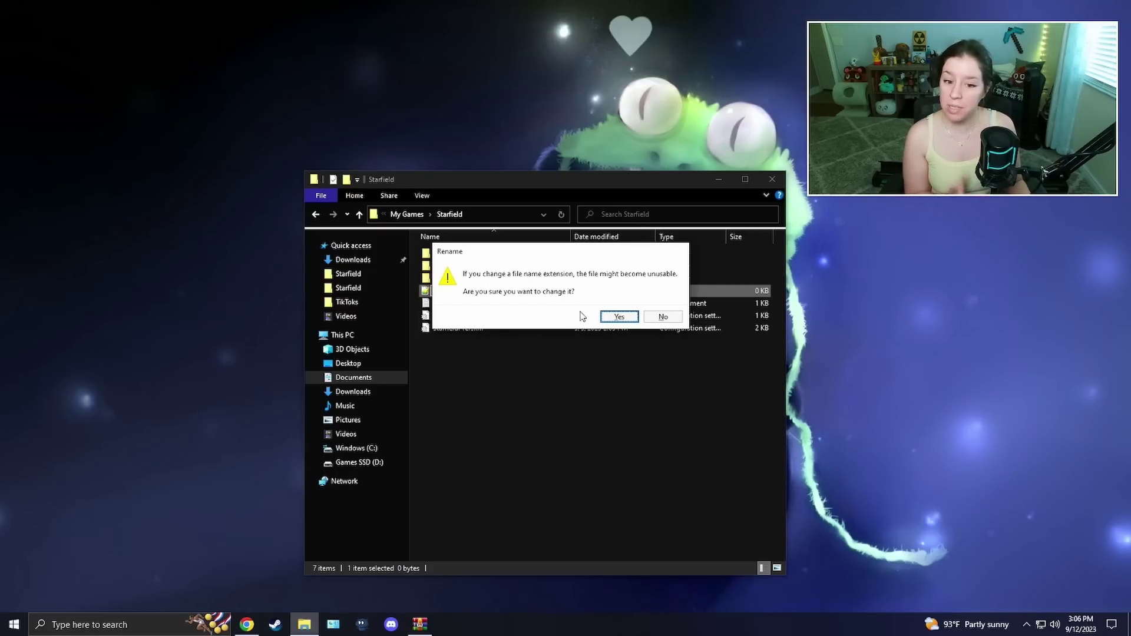
{"action": "left_click", "coordinate": [619, 317]}
{"action": "double_click", "coordinate": [522, 303]}
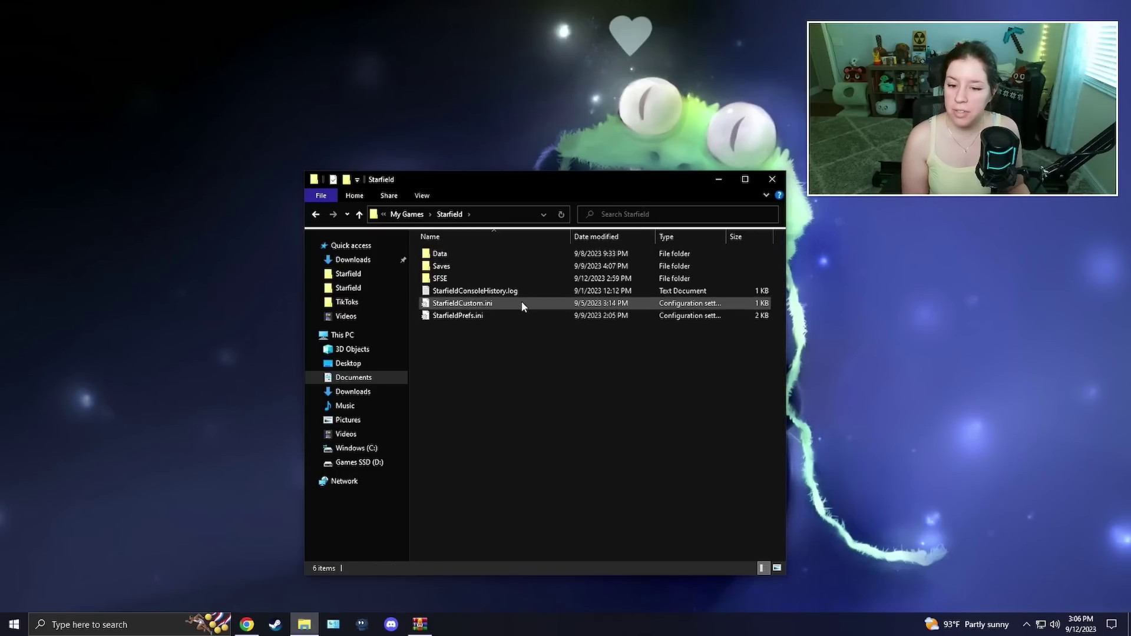
{"action": "left_click_drag", "start_coordinate": [718, 224], "coordinate": [624, 152]}
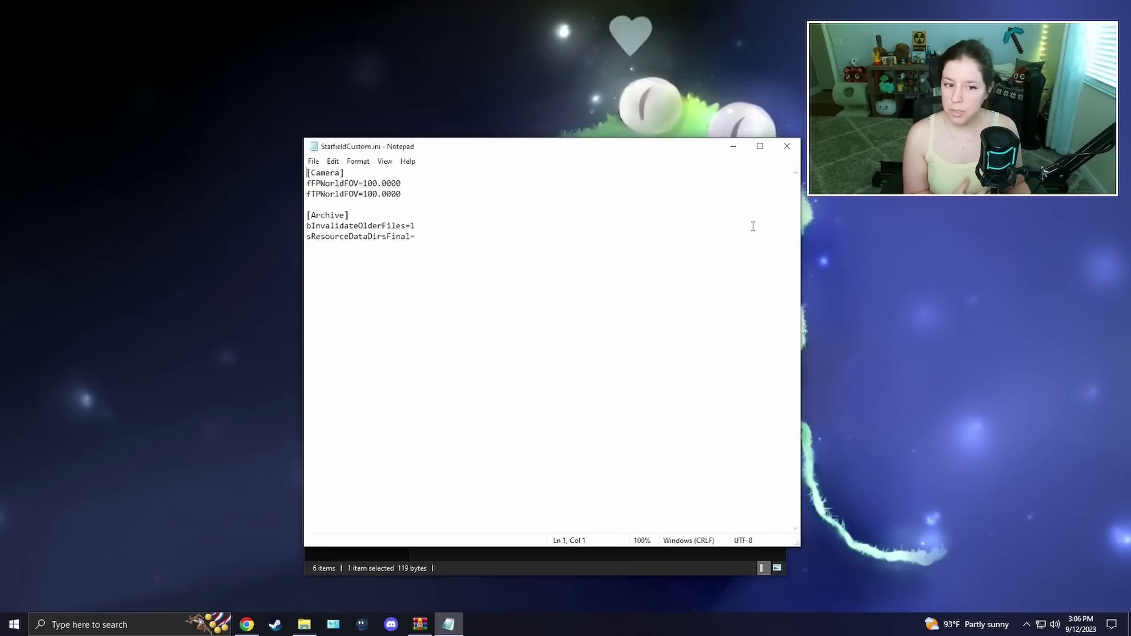
{"action": "left_click_drag", "start_coordinate": [461, 190], "coordinate": [373, 169]}
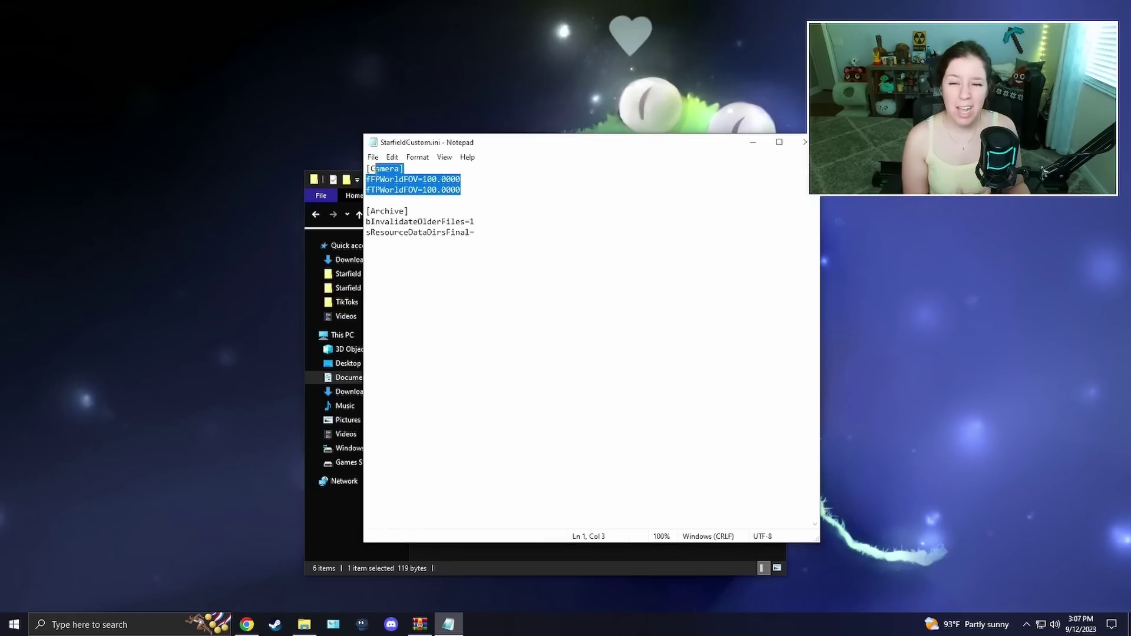
{"action": "left_click", "coordinate": [418, 180]}
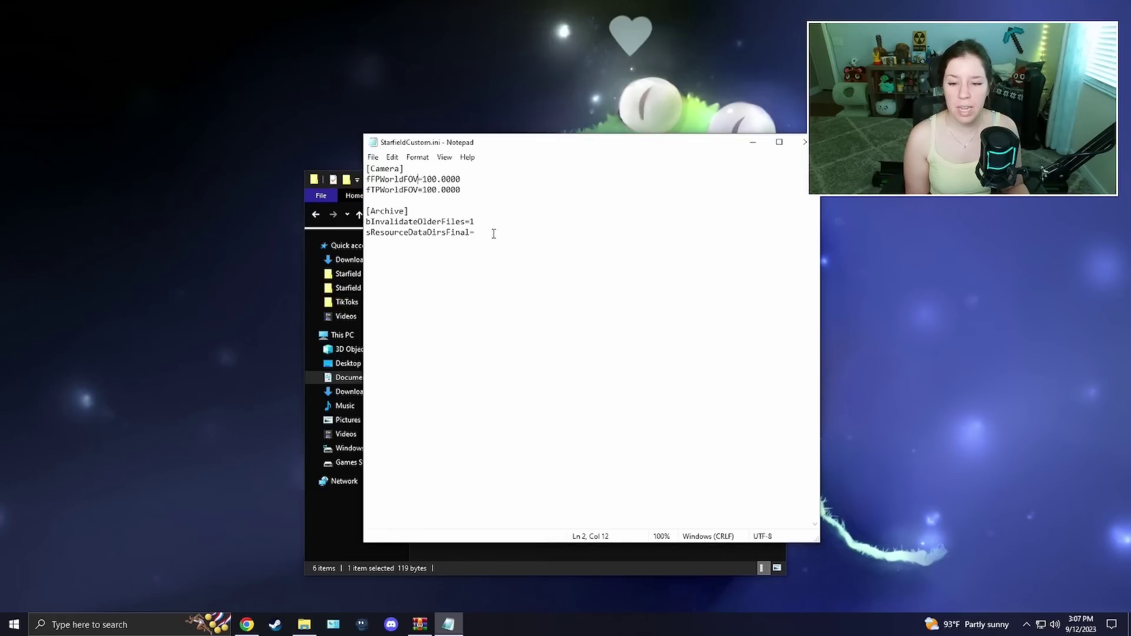
{"action": "left_click_drag", "start_coordinate": [482, 238], "coordinate": [361, 213]}
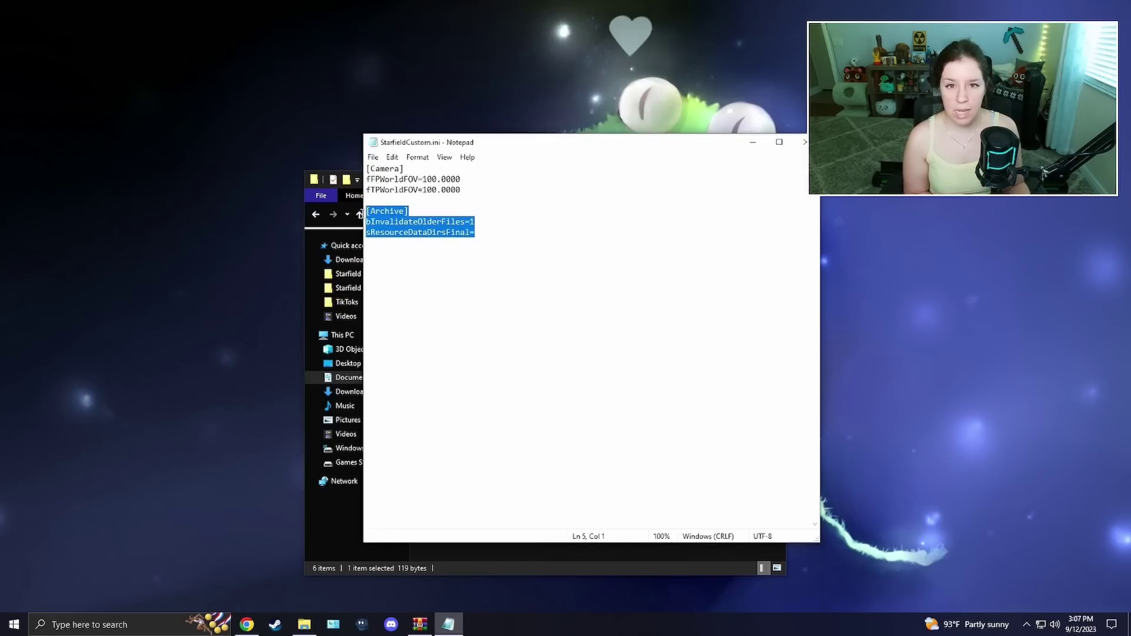
{"action": "left_click", "coordinate": [543, 211]}
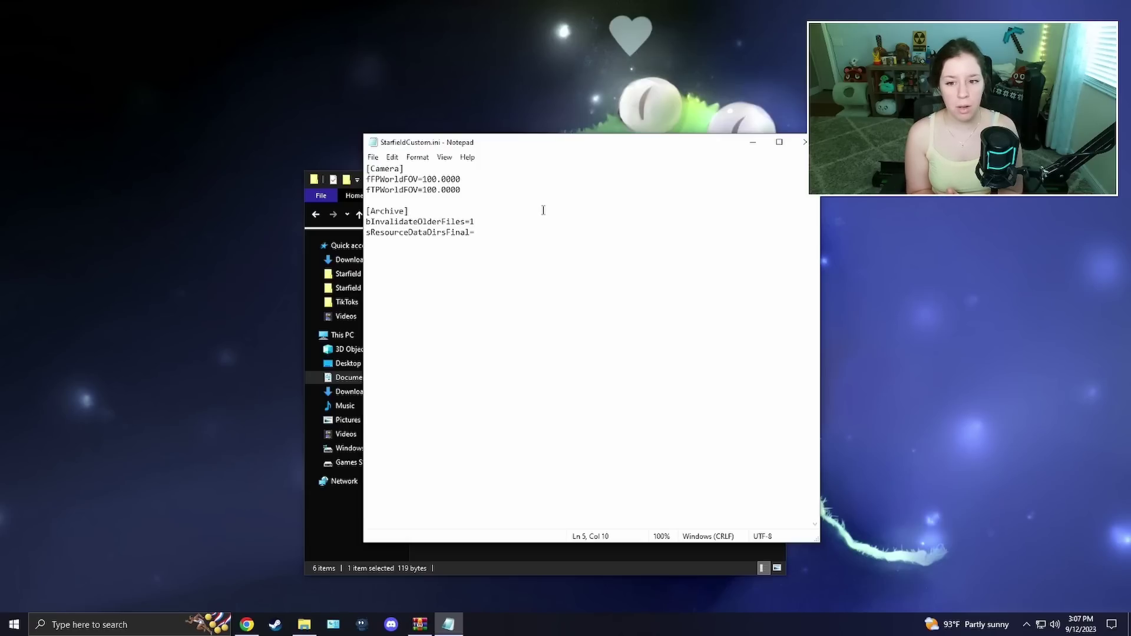
{"action": "key", "text": "alt+F4"}
{"action": "left_click", "coordinate": [501, 342]}
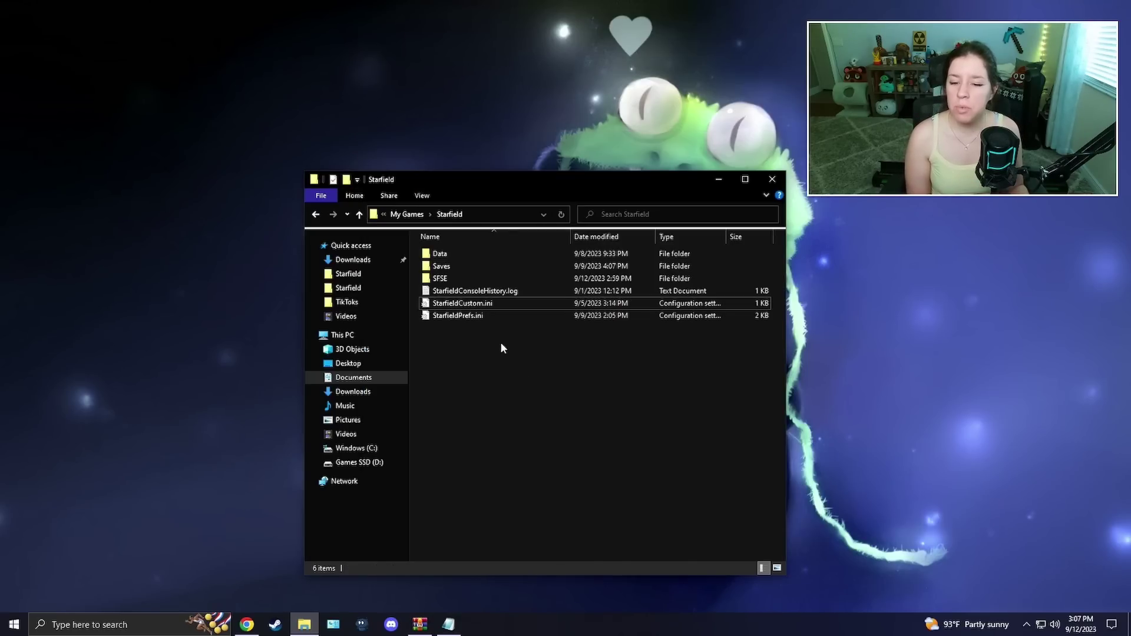
Duplicate StarfieldPrefs.ini, then delete the StarfieldPrefs - Copy.ini duplicate.
{"action": "right_click", "coordinate": [454, 317]}
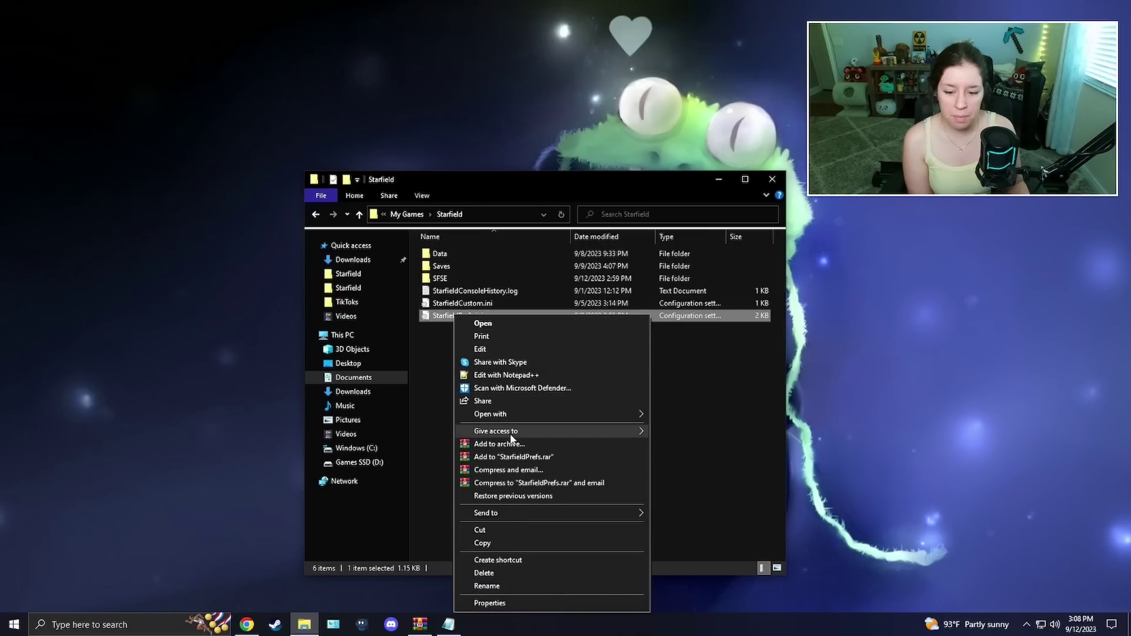
{"action": "left_click", "coordinate": [482, 543]}
{"action": "key", "text": "ctrl+v"}
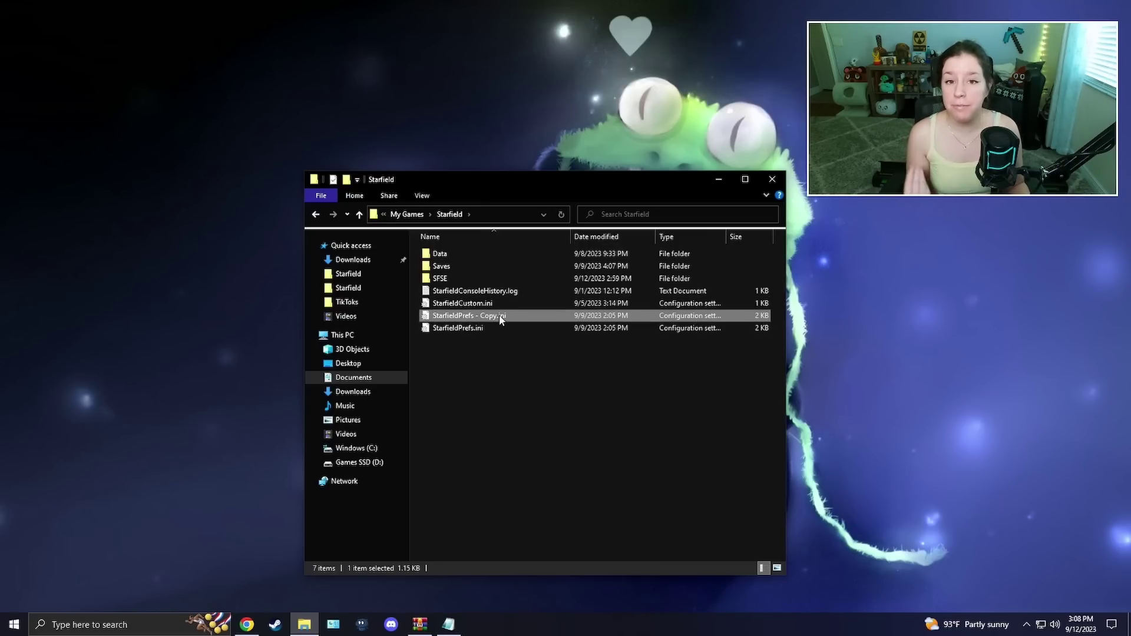
{"action": "right_click", "coordinate": [502, 320]}
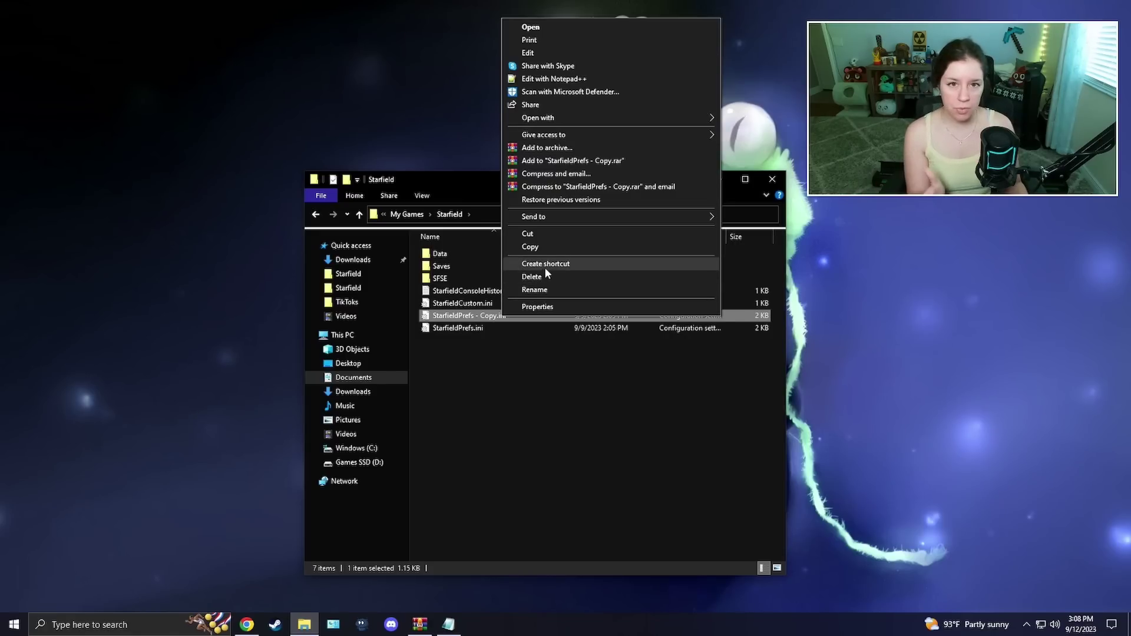
{"action": "left_click", "coordinate": [539, 377]}
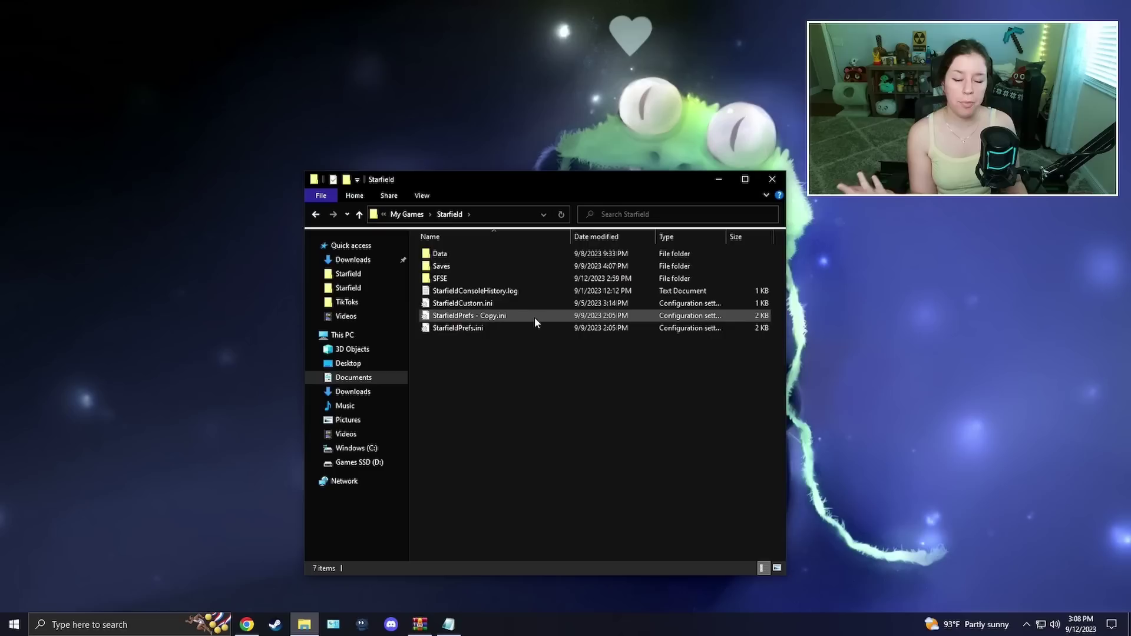
{"action": "left_click", "coordinate": [535, 317]}
{"action": "key", "text": "Delete"}
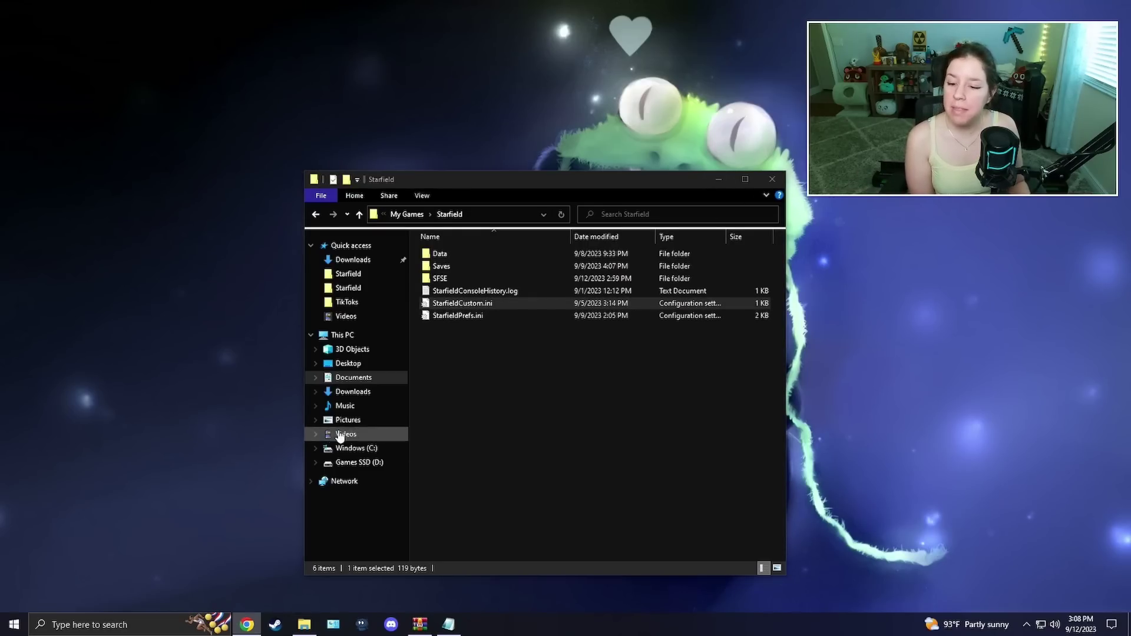
Close the settings folder and bring up Starfield's options in the Steam library.
{"action": "left_click", "coordinate": [772, 179]}
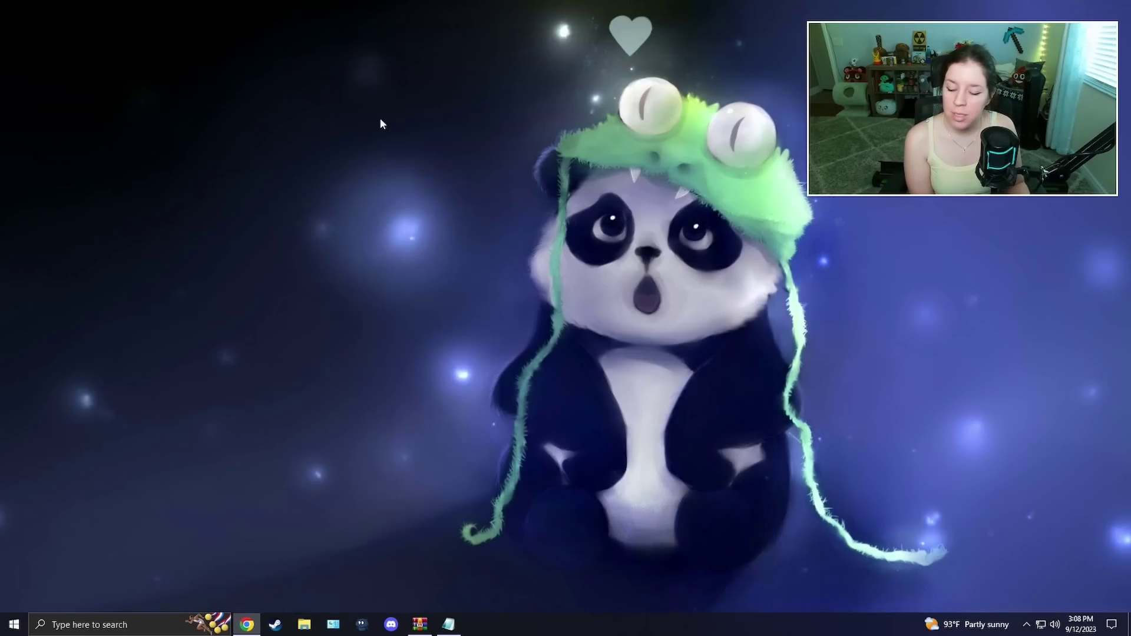
{"action": "left_click", "coordinate": [275, 624]}
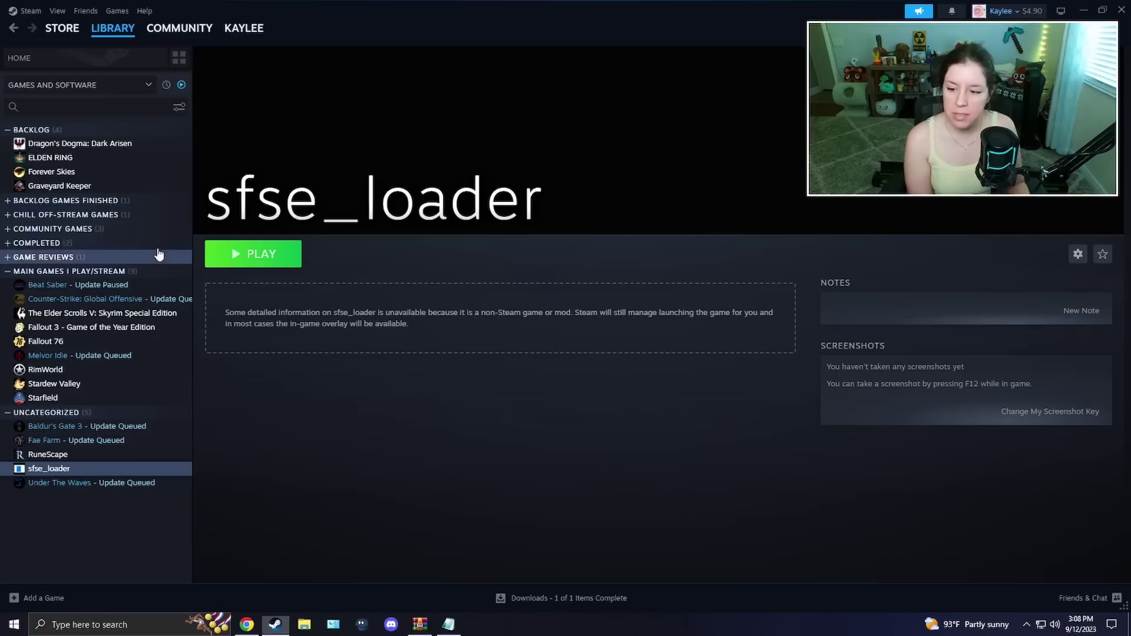
{"action": "left_click", "coordinate": [102, 399]}
{"action": "right_click", "coordinate": [101, 399]}
Browse Starfield's local game files, widen the window, and locate Starfield.ini.
{"action": "mouse_move", "coordinate": [135, 488]}
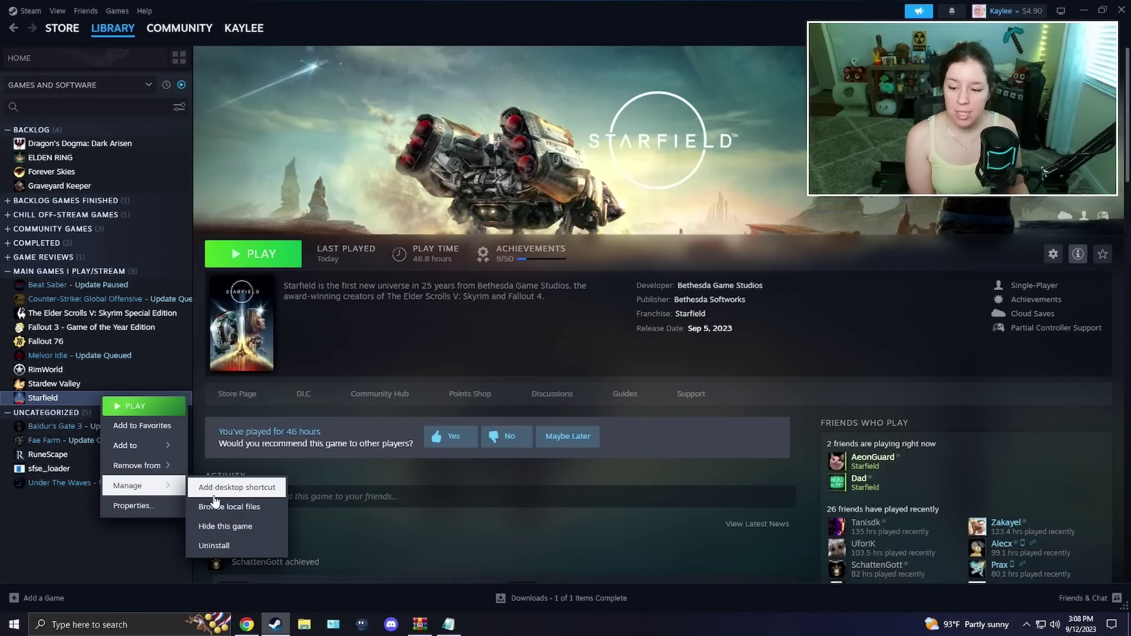
{"action": "left_click", "coordinate": [236, 505]}
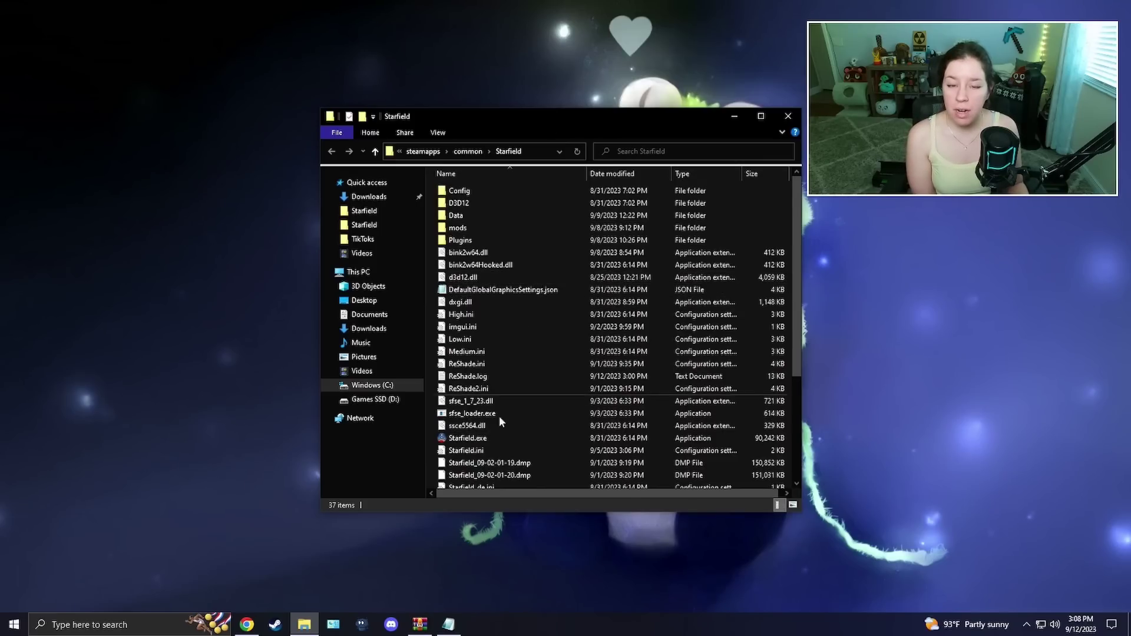
{"action": "scroll", "coordinate": [500, 397], "scroll_direction": "down", "scroll_amount": 6}
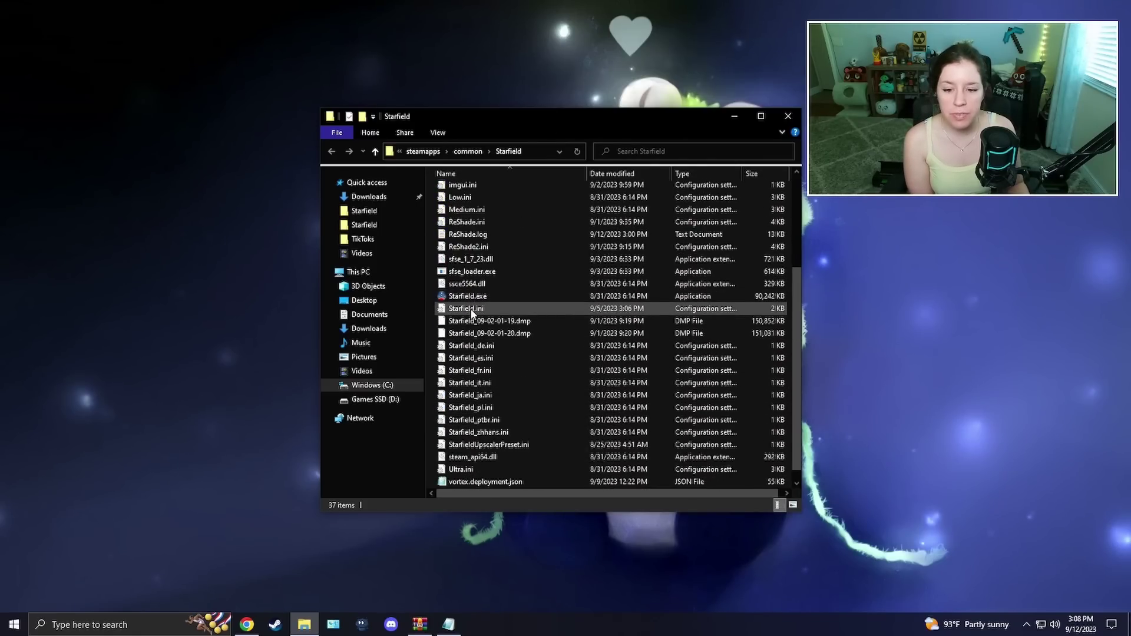
{"action": "left_click_drag", "start_coordinate": [802, 260], "coordinate": [858, 260]}
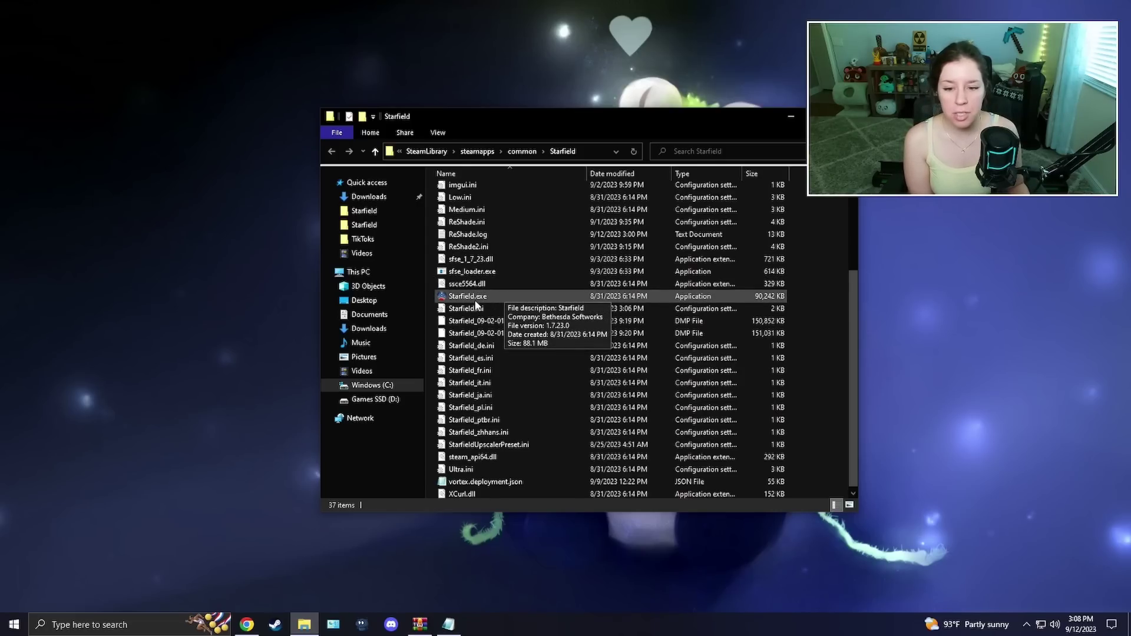
{"action": "left_click", "coordinate": [738, 307]}
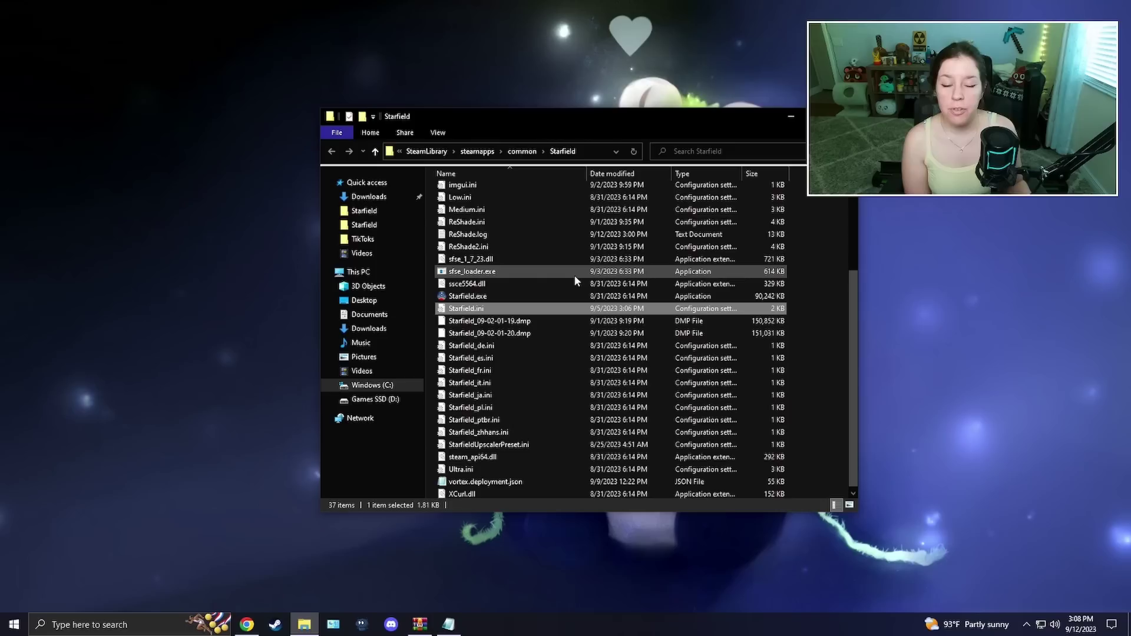
{"action": "left_click", "coordinate": [504, 296]}
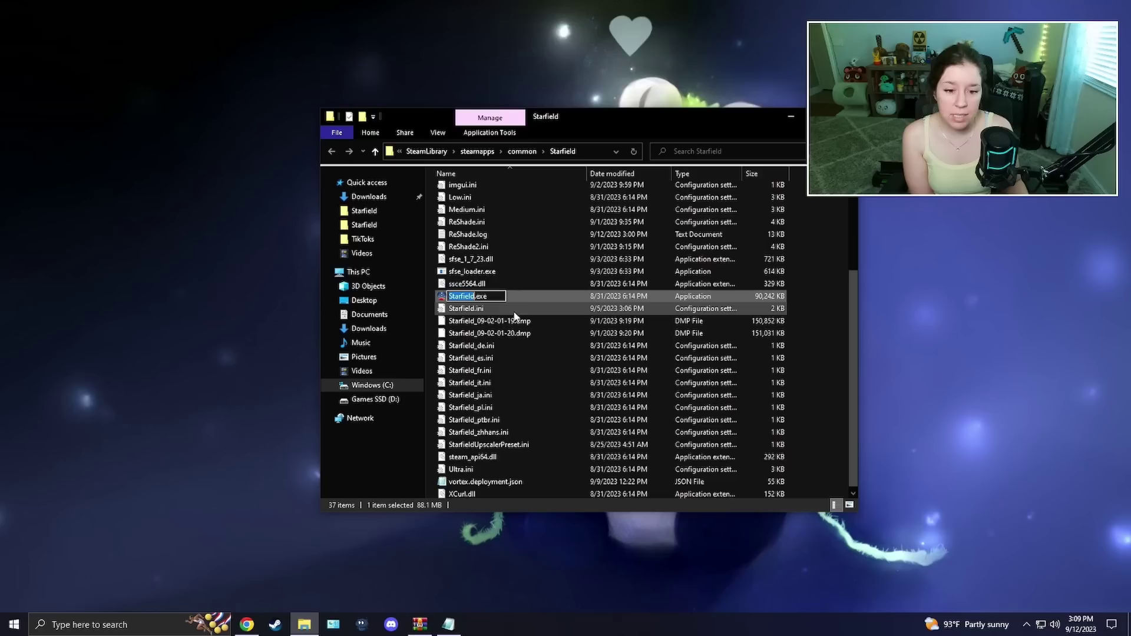
In Starfield.ini, clear sResourceDataDirsFinal's STRINGS\ value and add bInvalidateOlderFiles=1 below it.
{"action": "left_click", "coordinate": [692, 310]}
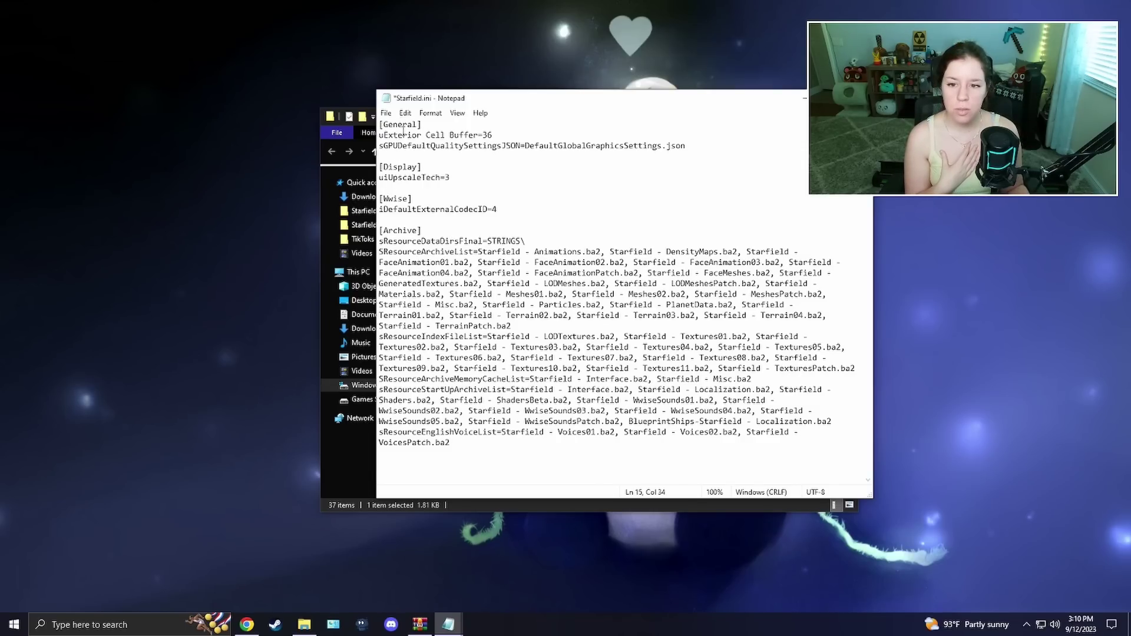
{"action": "left_click_drag", "start_coordinate": [387, 230], "coordinate": [407, 230]}
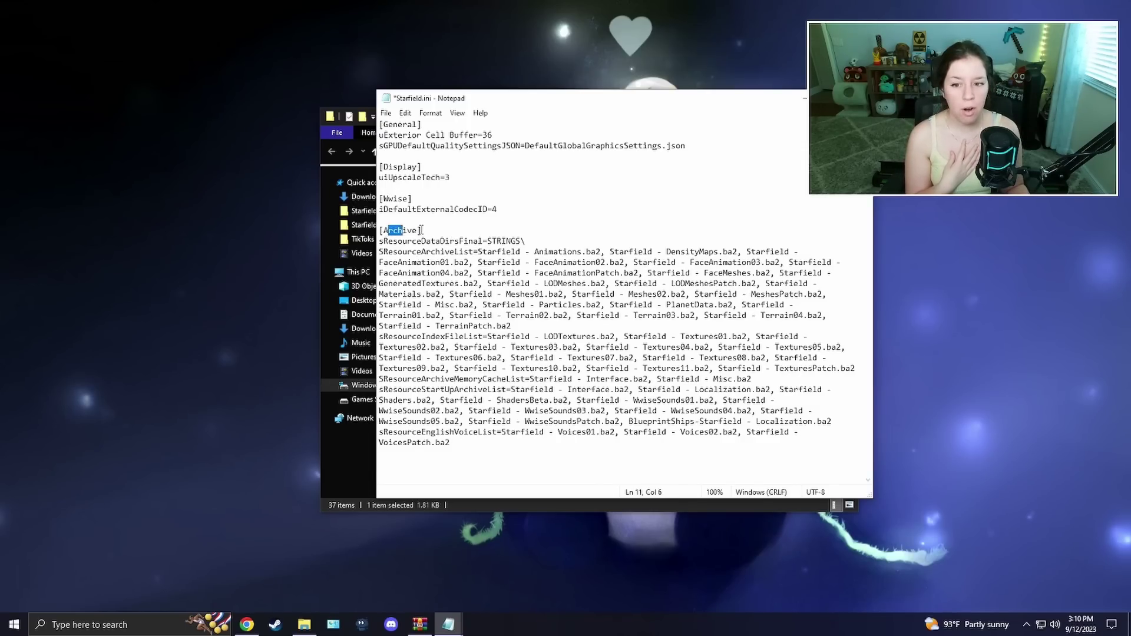
{"action": "left_click", "coordinate": [488, 228]}
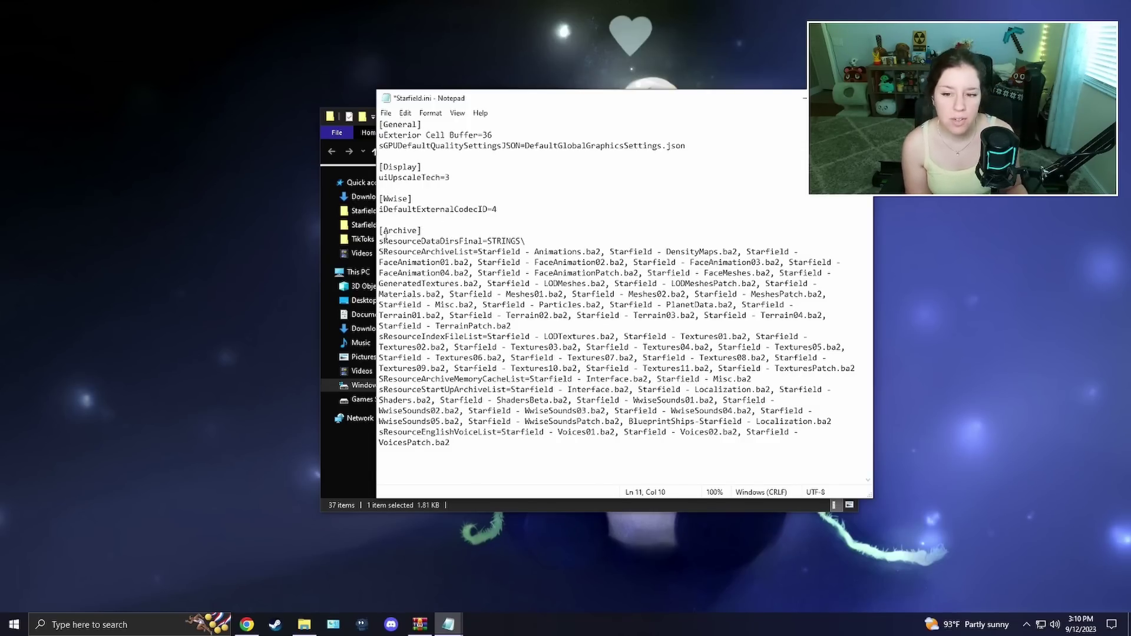
{"action": "left_click_drag", "start_coordinate": [383, 242], "coordinate": [451, 242]}
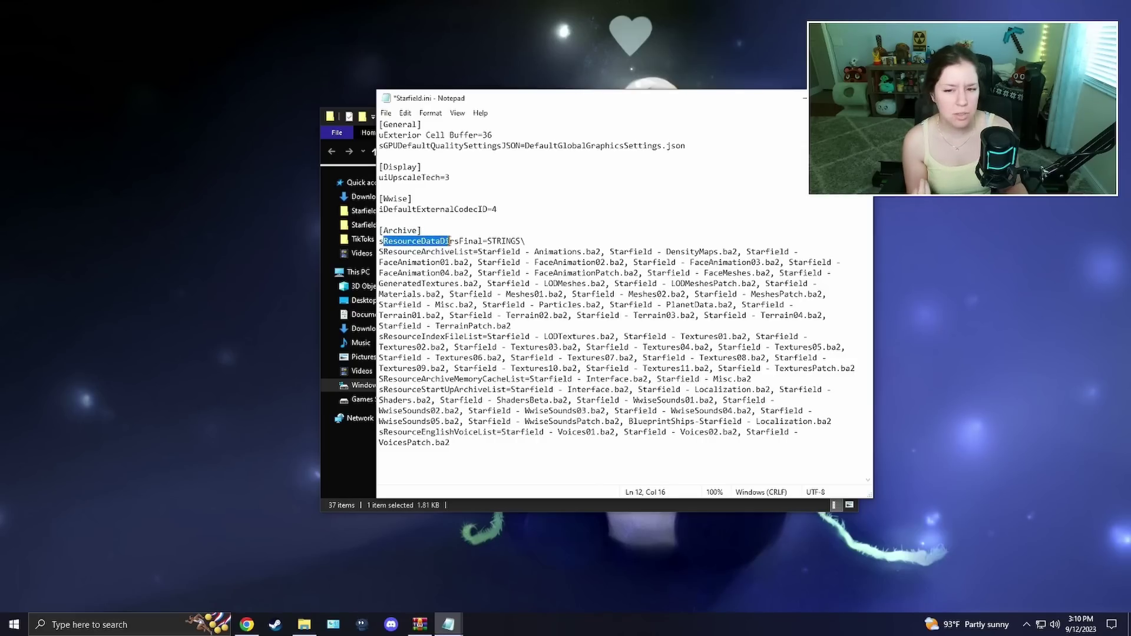
{"action": "left_click_drag", "start_coordinate": [543, 236], "coordinate": [489, 241]}
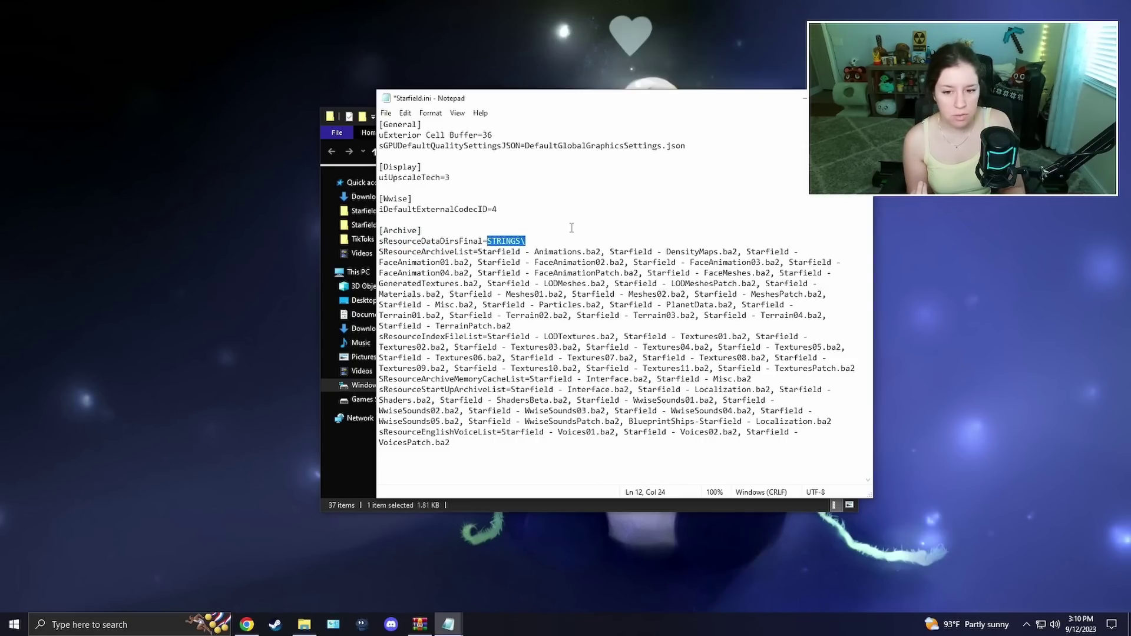
{"action": "key", "text": "Delete"}
{"action": "key", "text": "Return"}
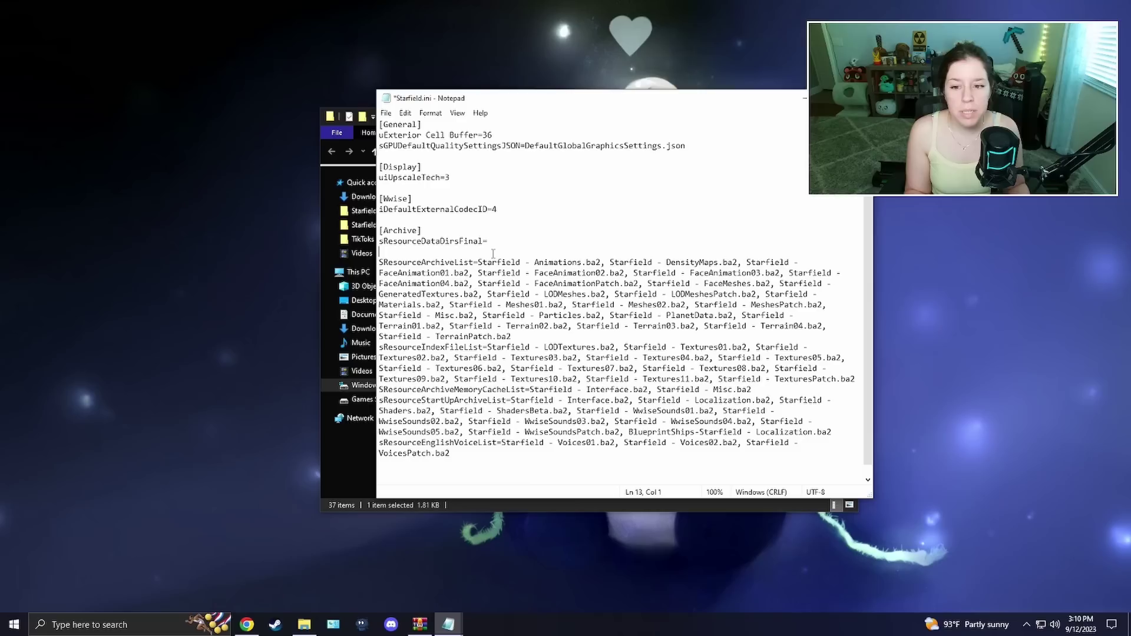
{"action": "type", "text": "bInvalidateOlderFiles=1"}
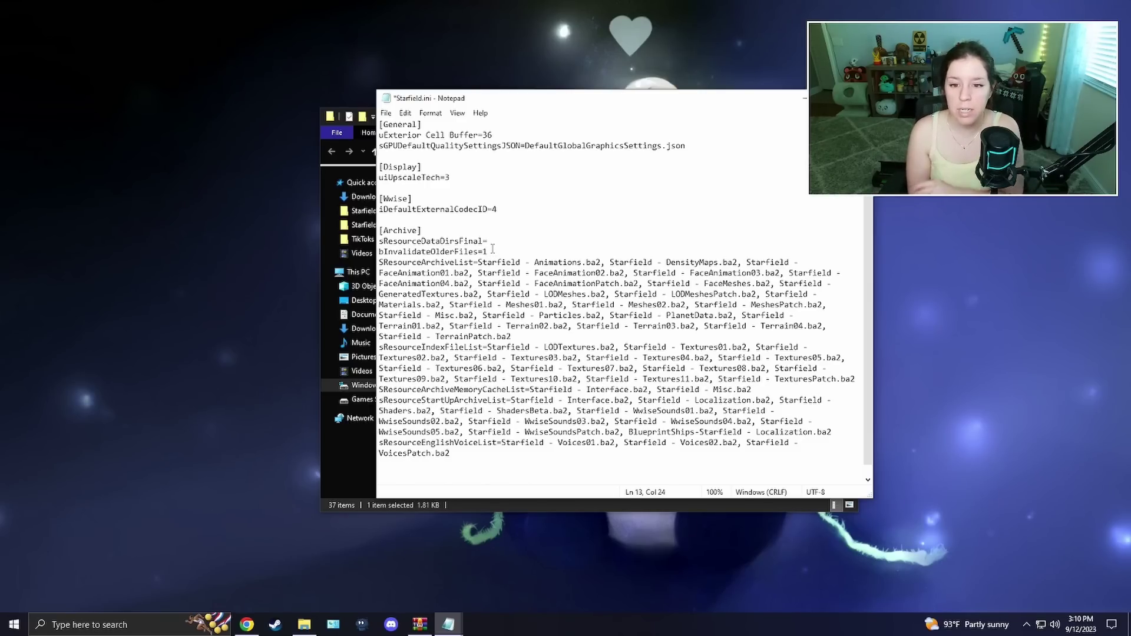
Open the StarUI Inventory archive alongside Starfield's local game files folder.
{"action": "key", "text": "super+d"}
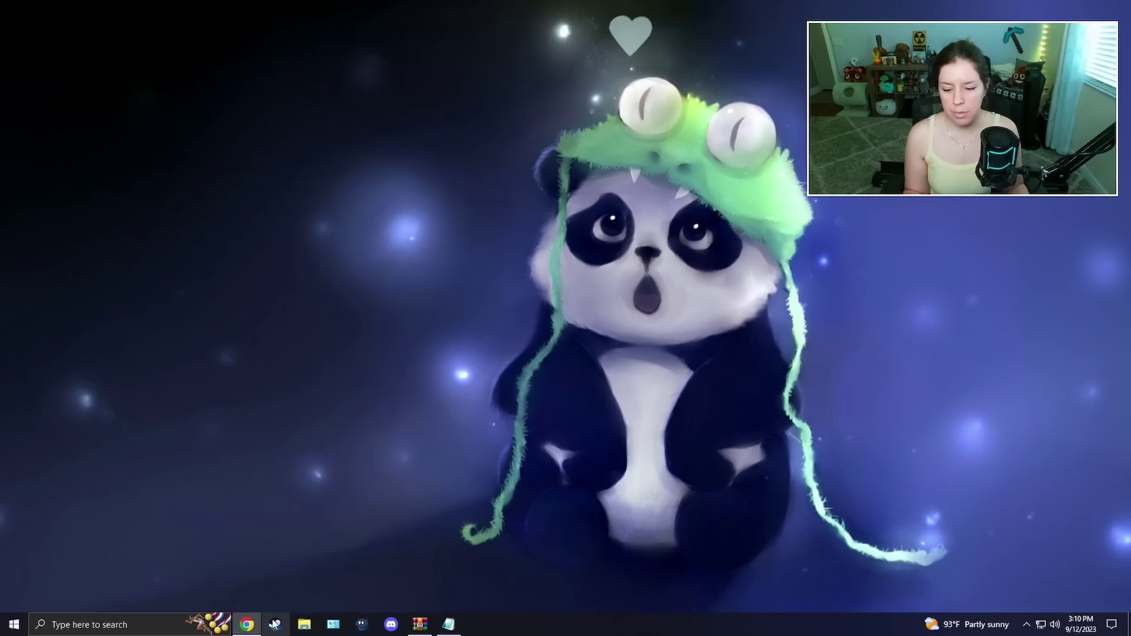
{"action": "left_click", "coordinate": [419, 624]}
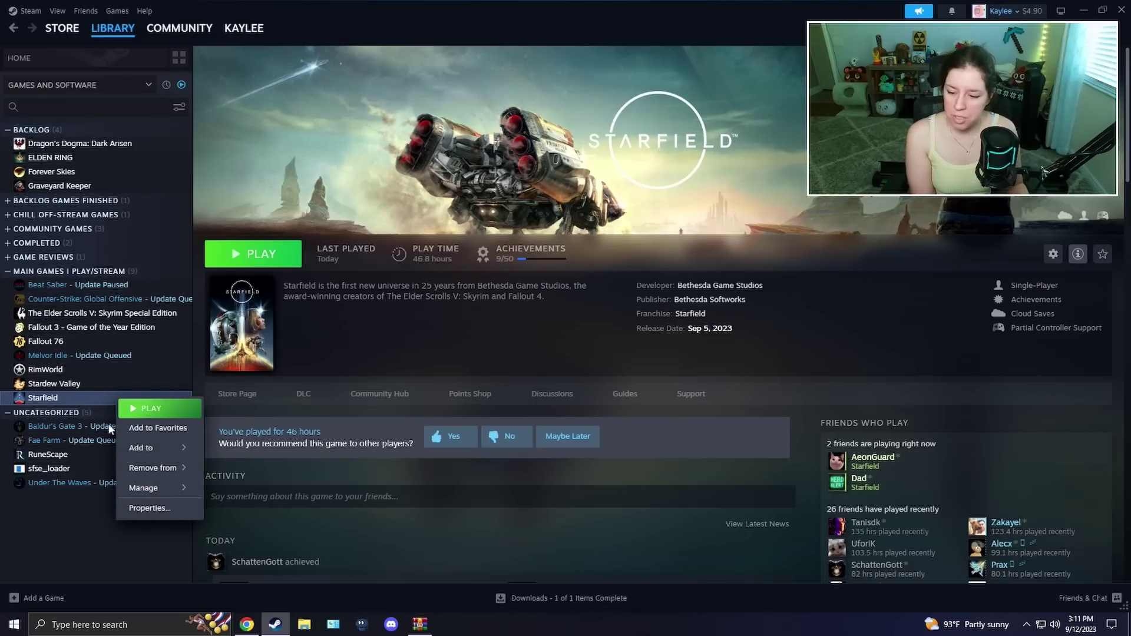
{"action": "mouse_move", "coordinate": [158, 489]}
{"action": "left_click", "coordinate": [246, 510]}
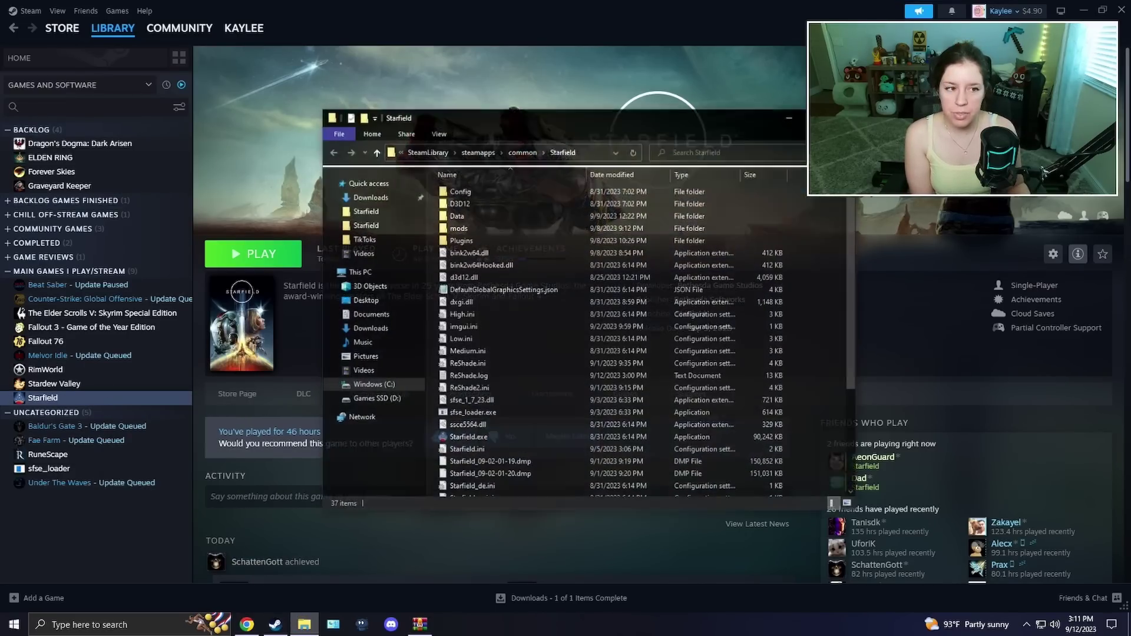
{"action": "left_click", "coordinate": [1122, 10]}
Place the game folder beside the archive and drag the Interface folder into Starfield's Data folder.
{"action": "left_click_drag", "start_coordinate": [596, 113], "coordinate": [636, 204]}
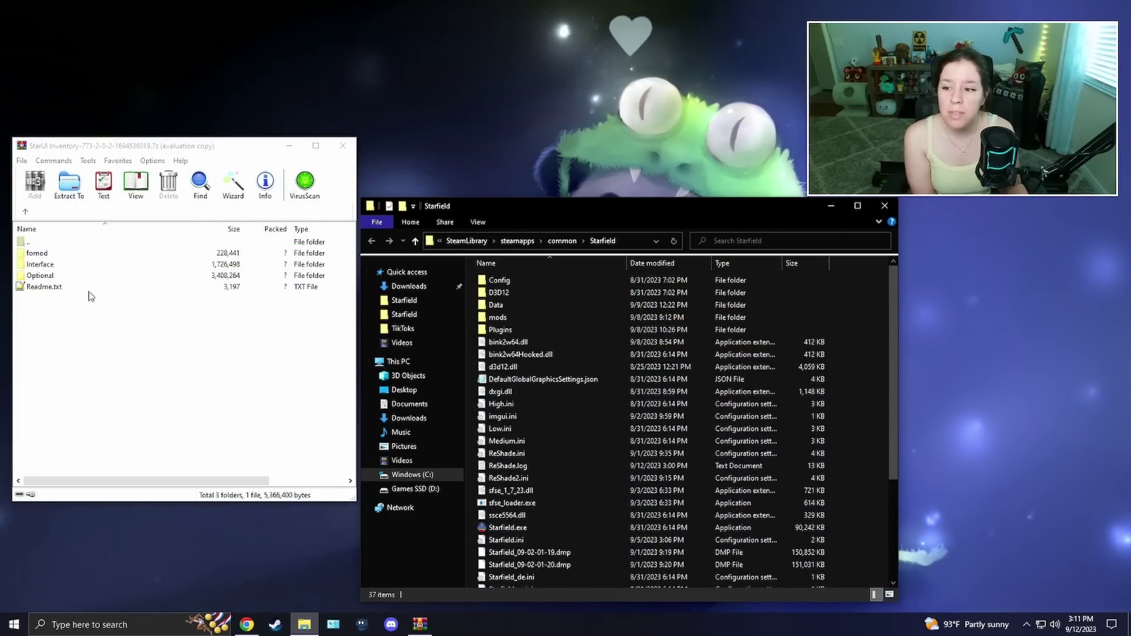
{"action": "left_click", "coordinate": [41, 254]}
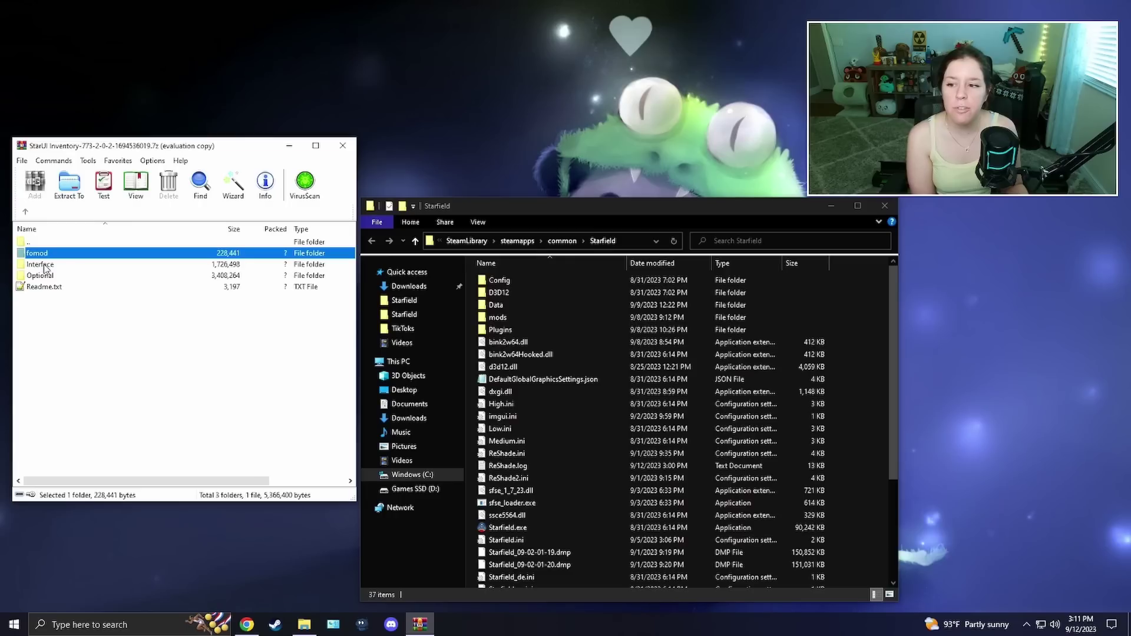
{"action": "left_click", "coordinate": [45, 266]}
{"action": "left_click", "coordinate": [49, 279]}
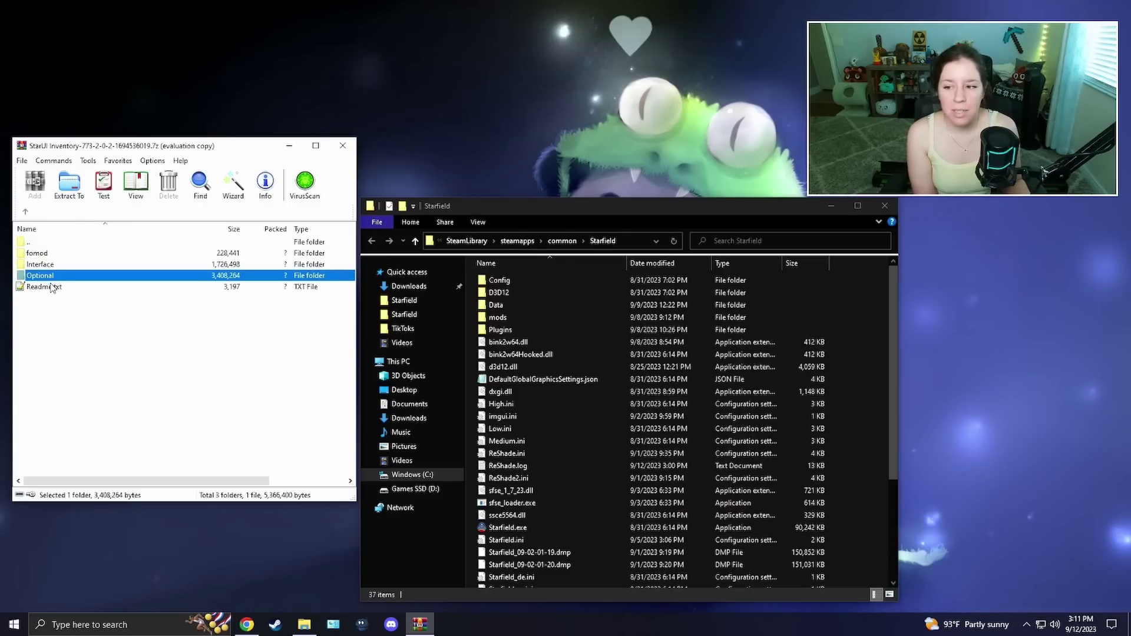
{"action": "left_click", "coordinate": [59, 289]}
{"action": "left_click", "coordinate": [55, 279]}
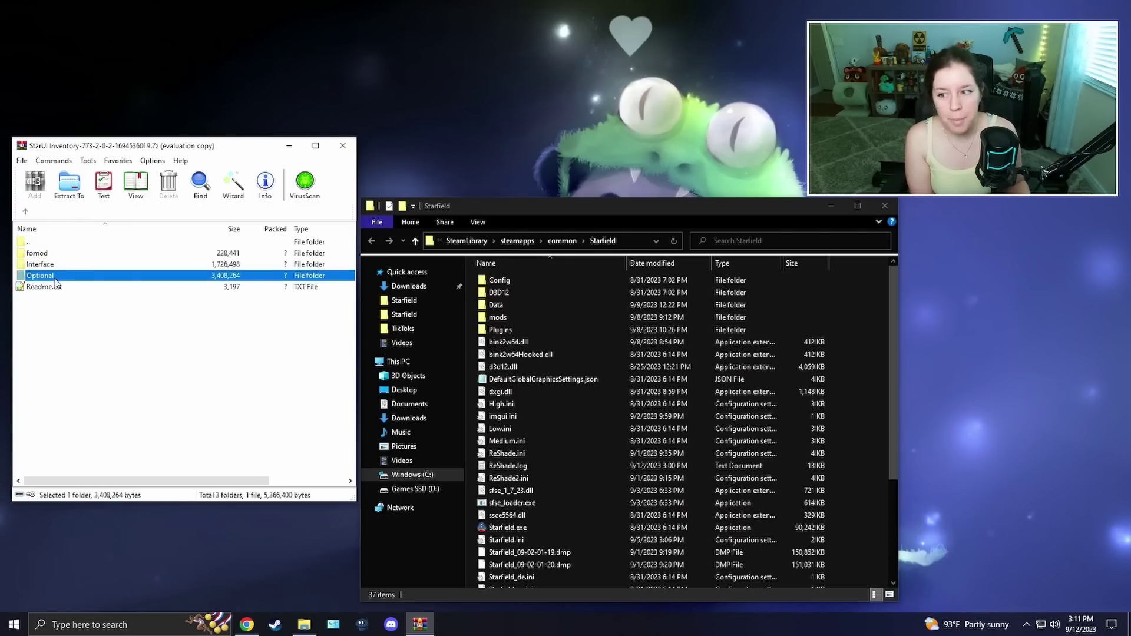
{"action": "left_click", "coordinate": [50, 266]}
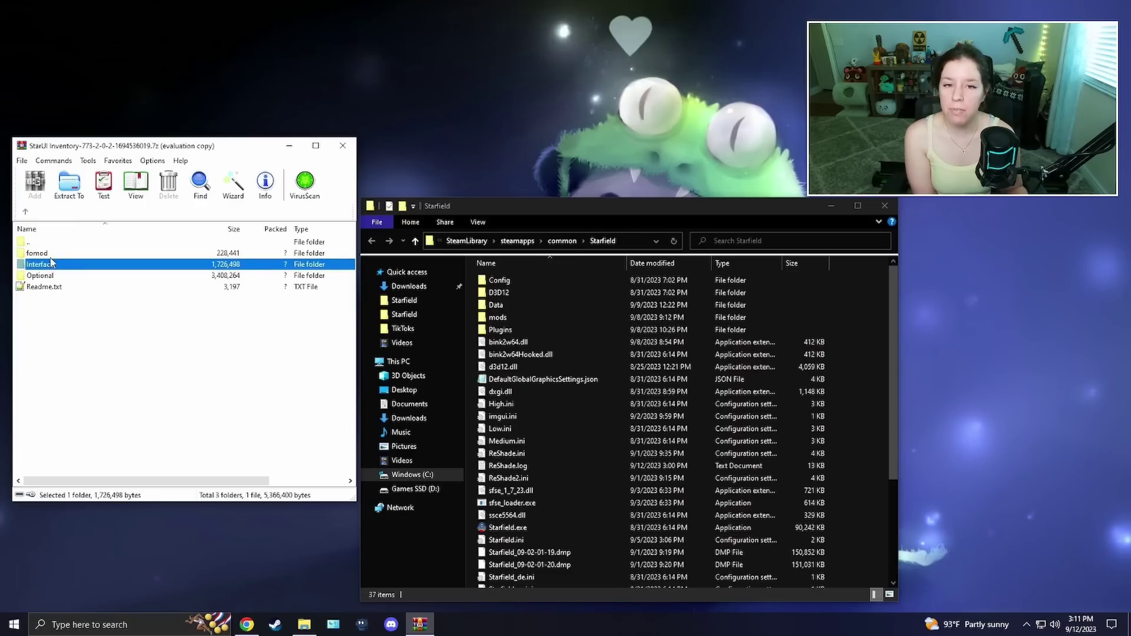
{"action": "double_click", "coordinate": [522, 305]}
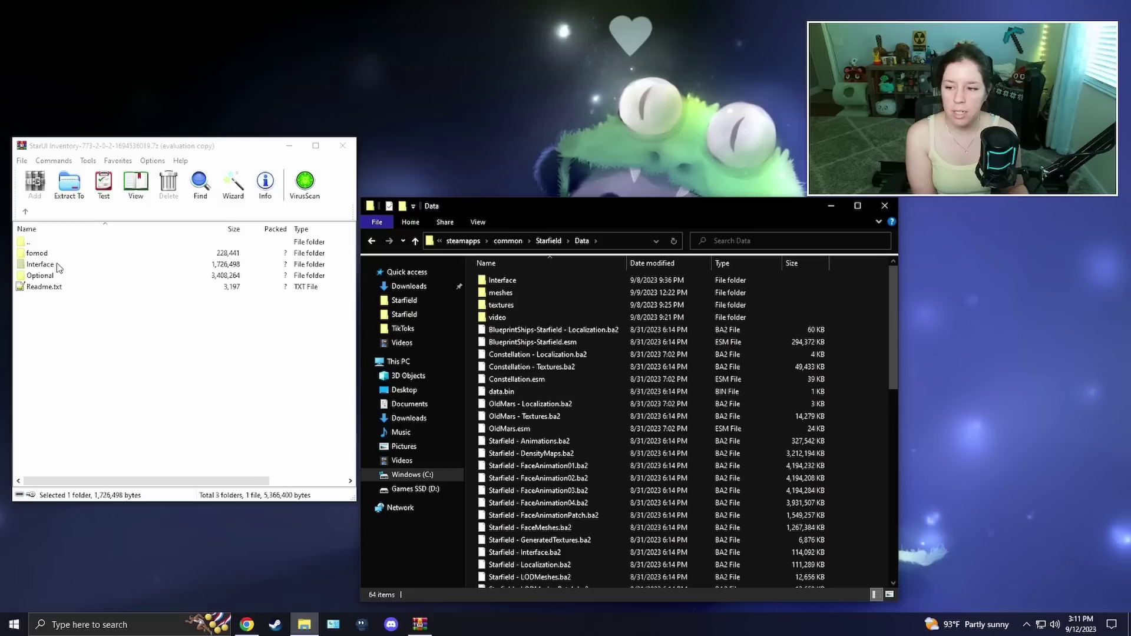
{"action": "left_click_drag", "start_coordinate": [56, 265], "coordinate": [475, 307]}
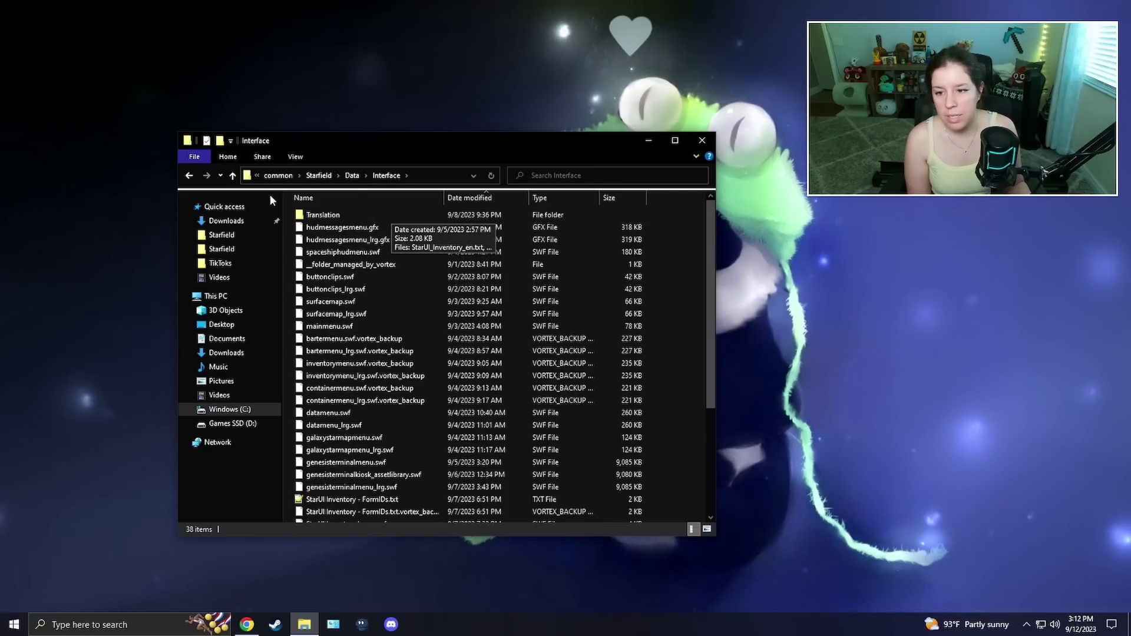
Open Data\Interface to confirm the StarUI Inventory files, then close the folder window.
{"action": "left_click", "coordinate": [188, 176]}
{"action": "double_click", "coordinate": [345, 210]}
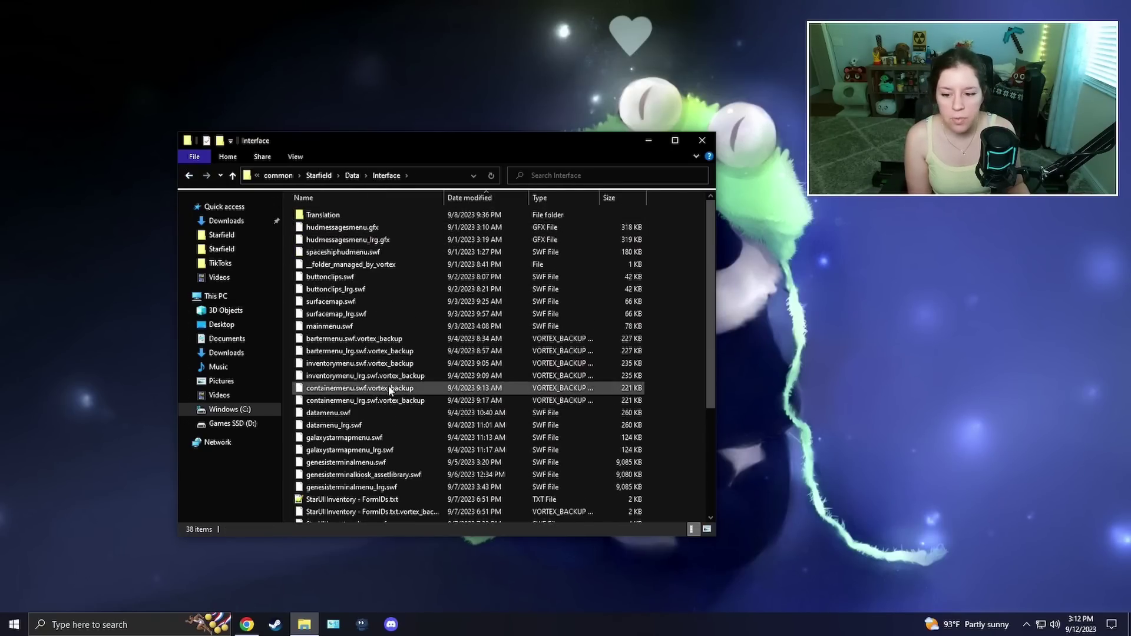
{"action": "scroll", "coordinate": [388, 386], "scroll_direction": "down", "scroll_amount": 5}
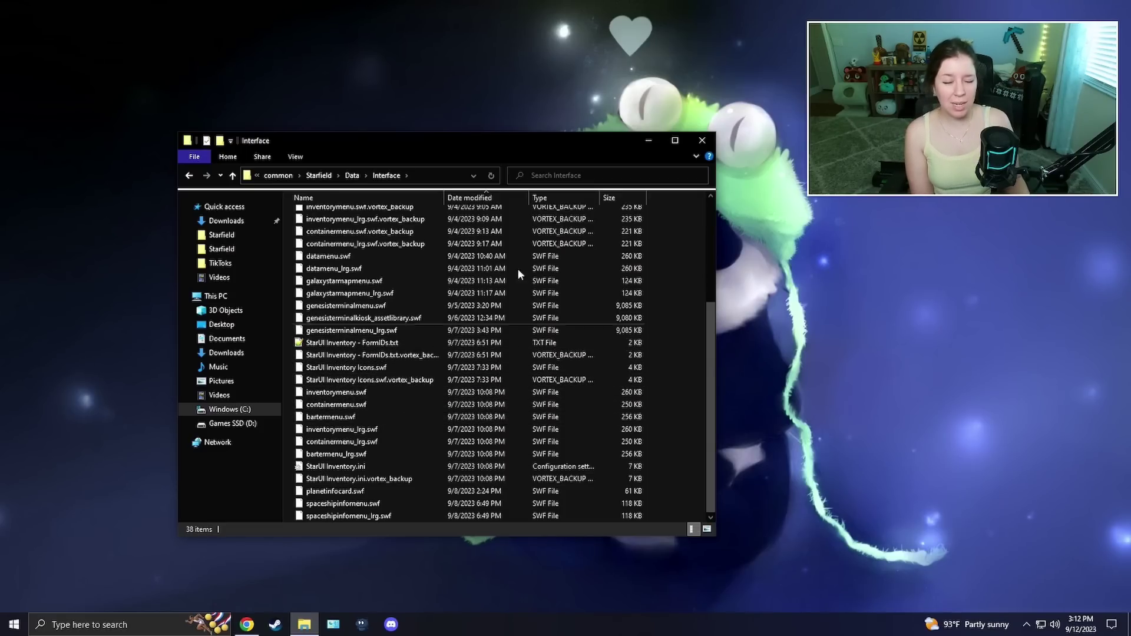
{"action": "left_click", "coordinate": [697, 138]}
Return to Steam's Starfield page and open the game's settings.
{"action": "left_click", "coordinate": [275, 624]}
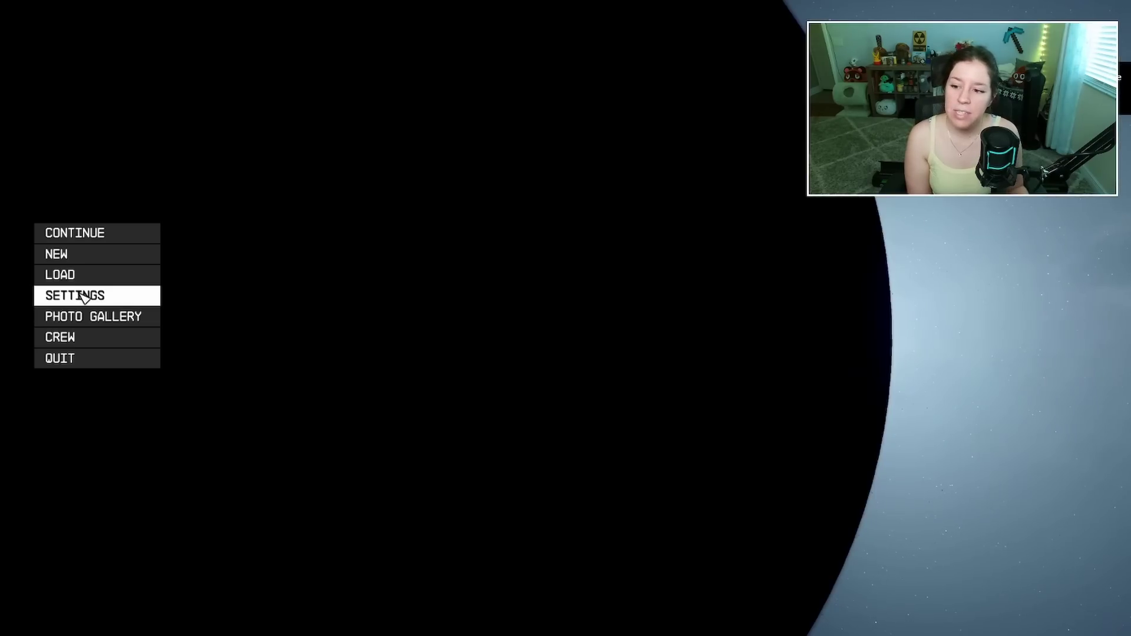
{"action": "left_click", "coordinate": [78, 295]}
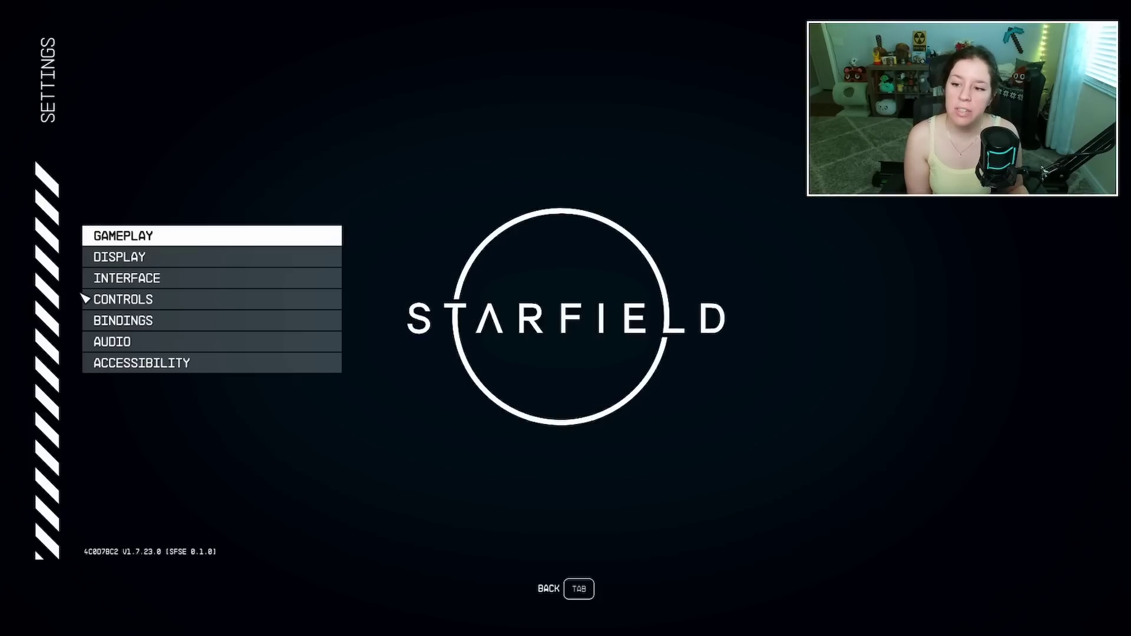